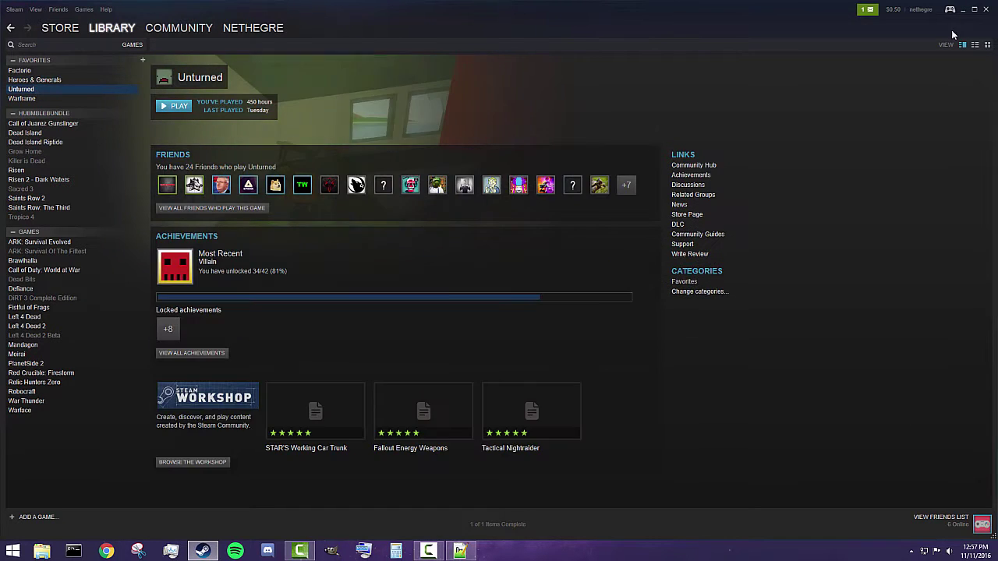
# Browse Unturned's local files from its Steam Properties, opening steamapps\common\Unturned in File Explorer.
pyautogui.click(963, 10)
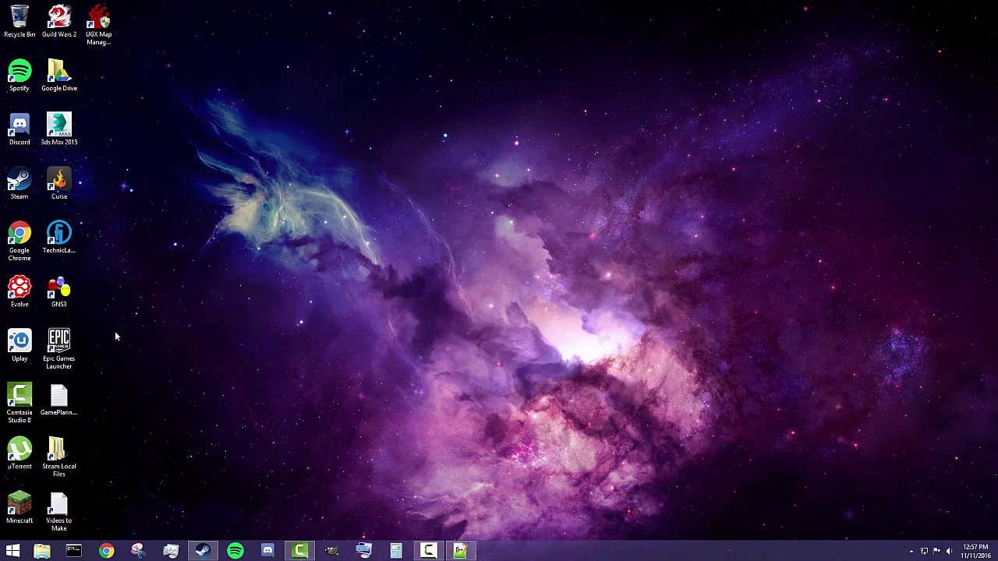
pyautogui.click(204, 551)
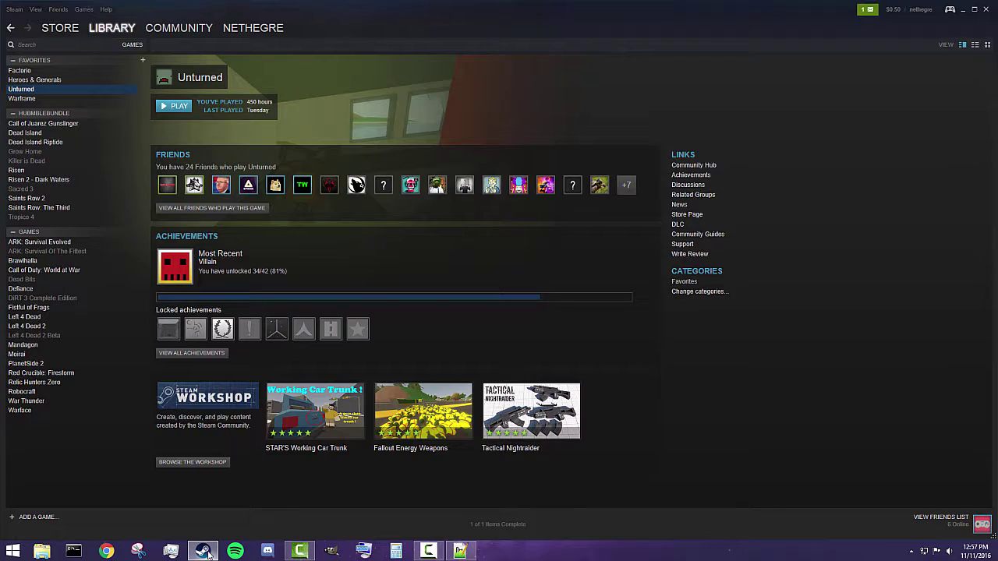
pyautogui.rightClick(24, 91)
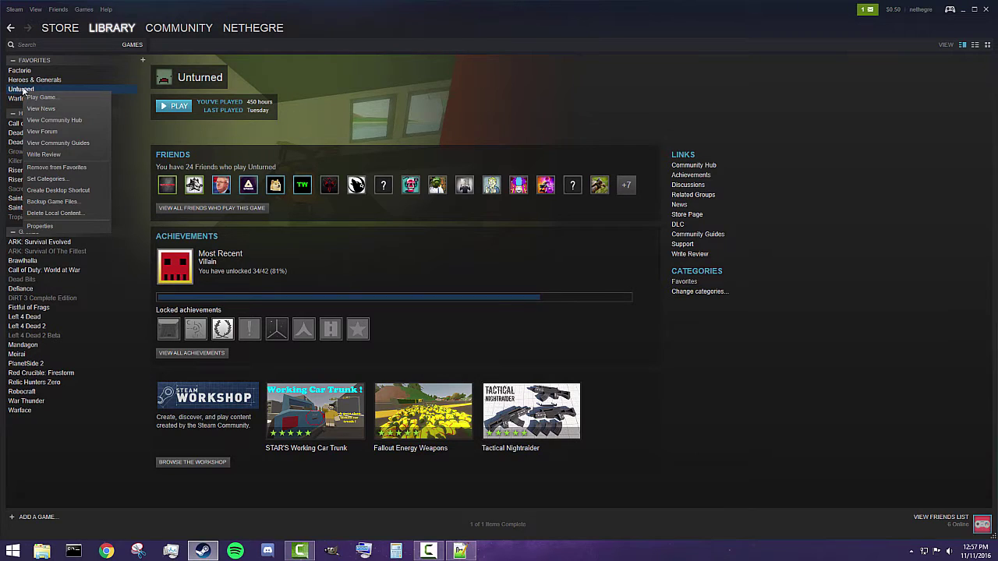
pyautogui.click(66, 193)
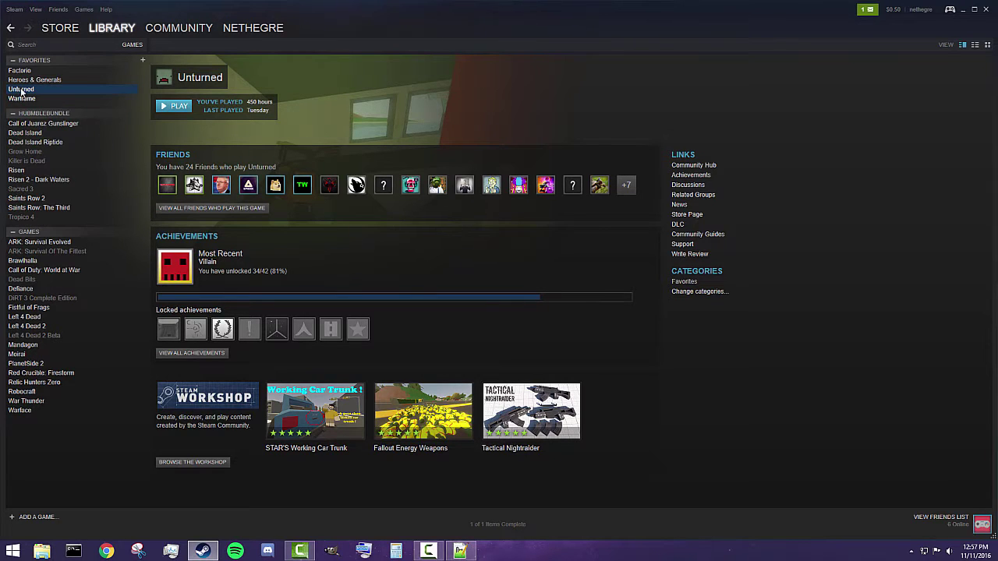
pyautogui.rightClick(24, 89)
pyautogui.click(63, 222)
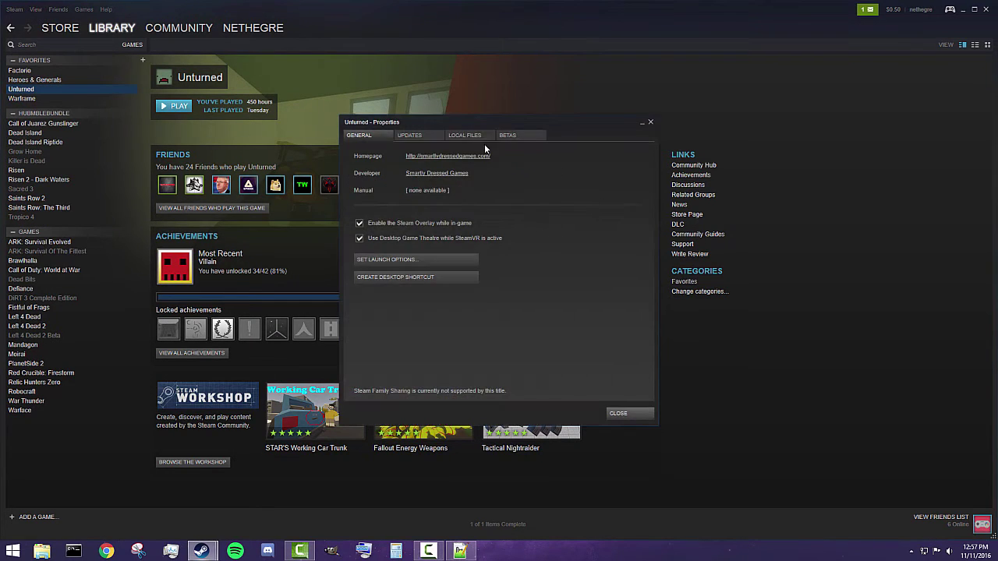
pyautogui.click(462, 137)
pyautogui.click(411, 182)
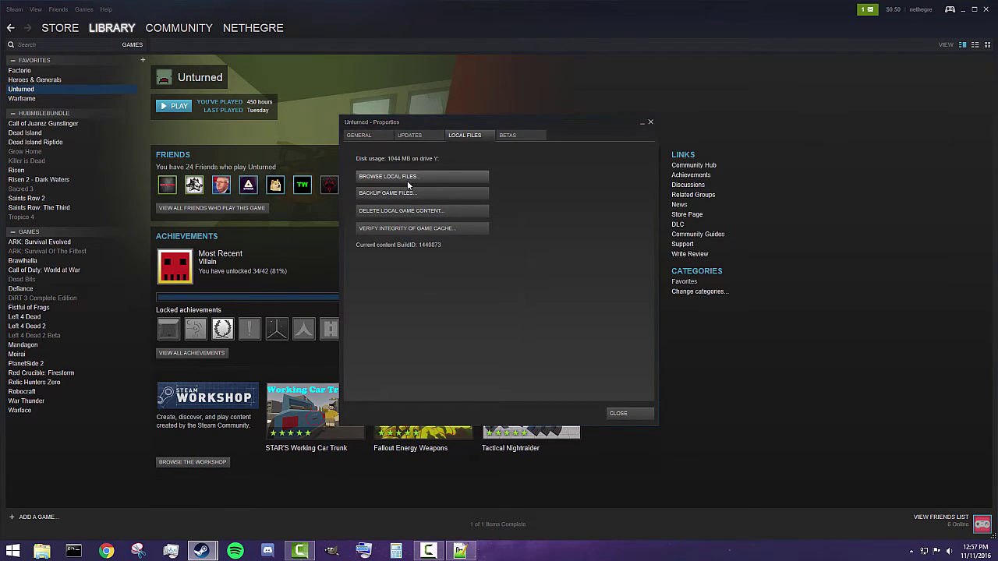
pyautogui.click(650, 123)
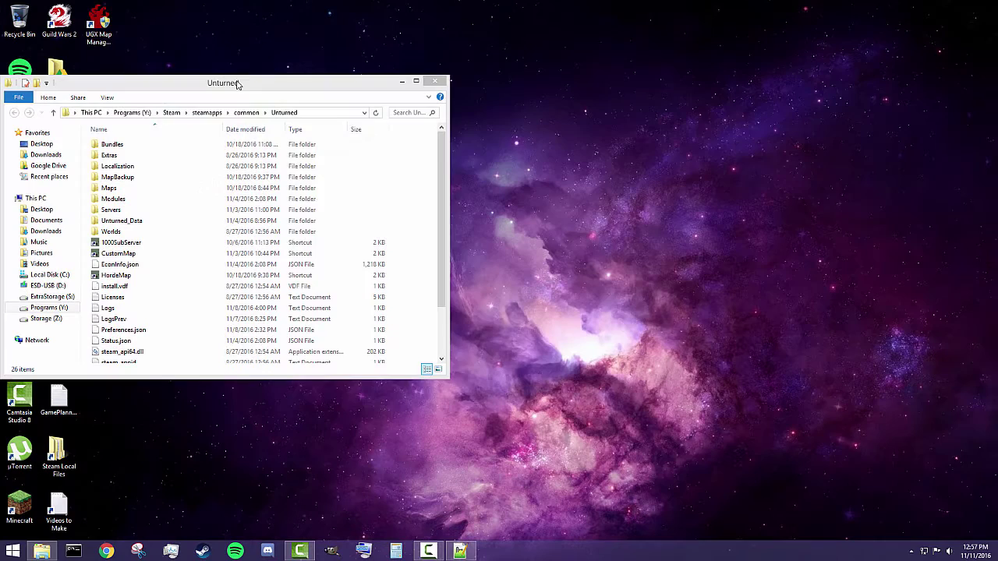
# Snap the Unturned folder window to the right half and navigate into Bundles > NPCs.
pyautogui.moveTo(241, 85); pyautogui.dragTo(996, 234)
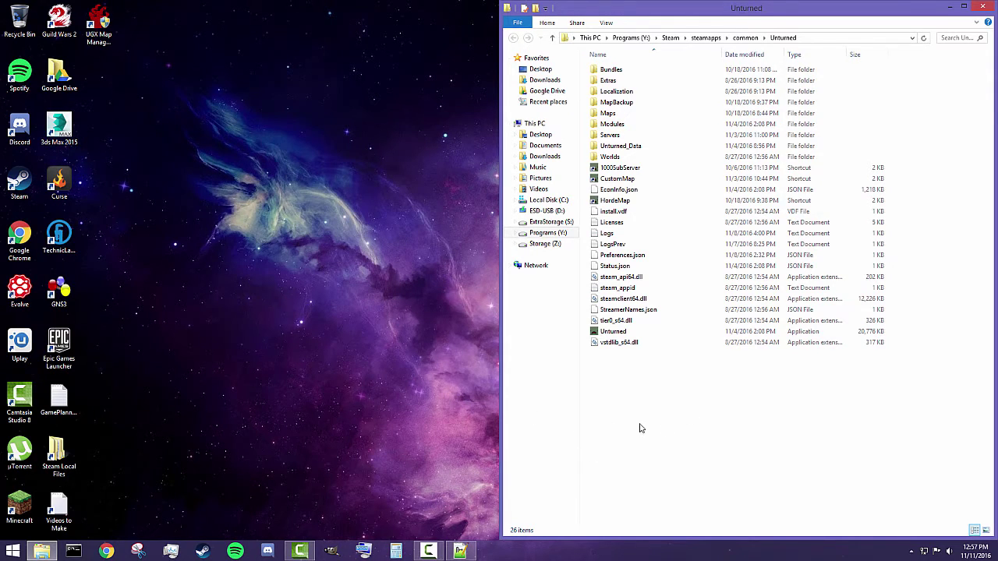
pyautogui.doubleClick(612, 70)
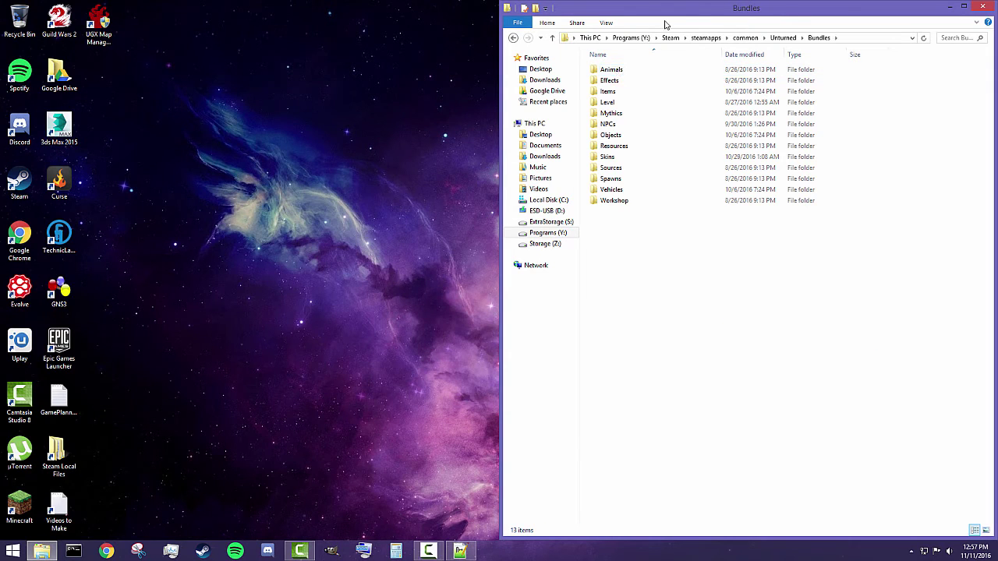
pyautogui.moveTo(624, 244); pyautogui.dragTo(624, 78)
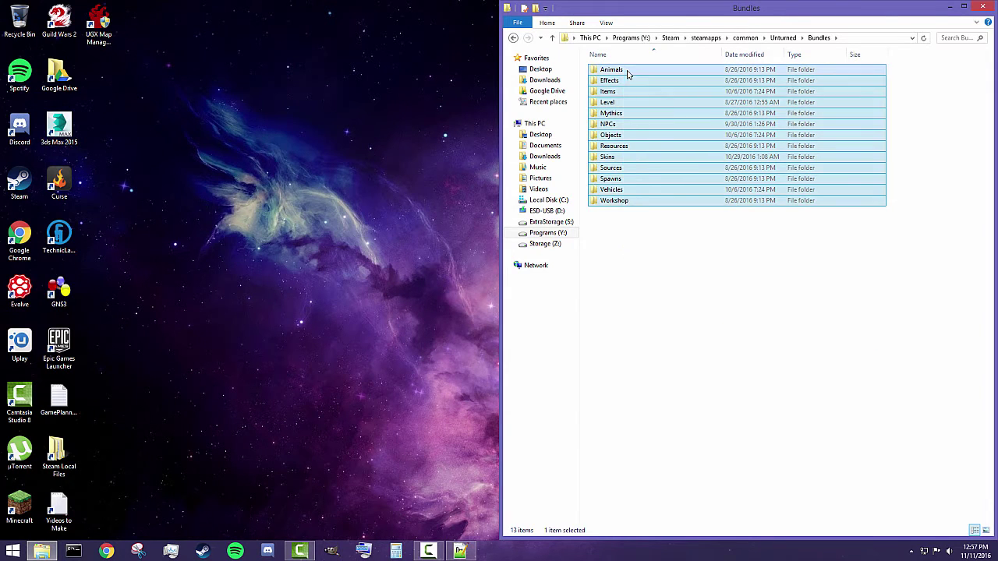
pyautogui.click(652, 252)
pyautogui.click(609, 113)
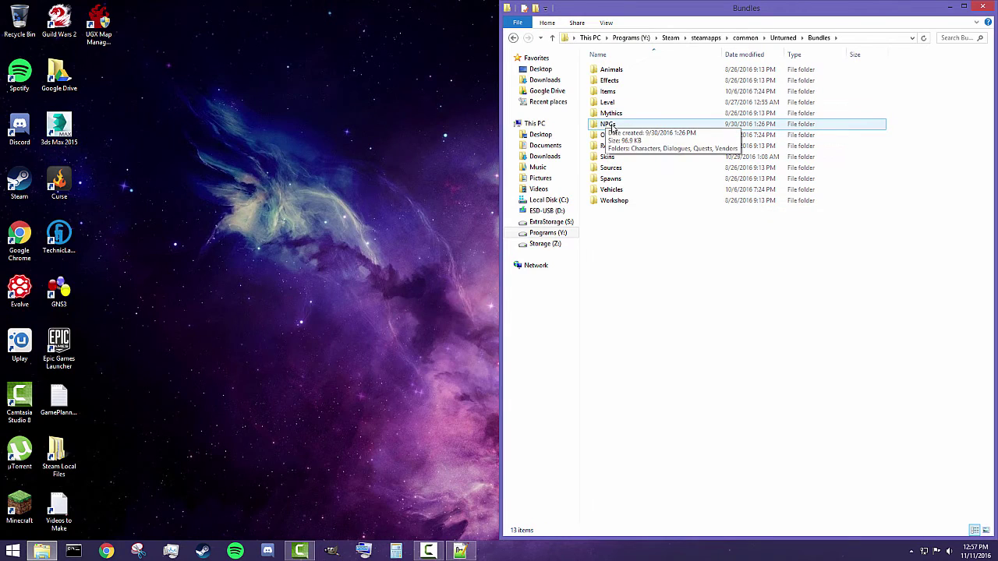
pyautogui.doubleClick(608, 126)
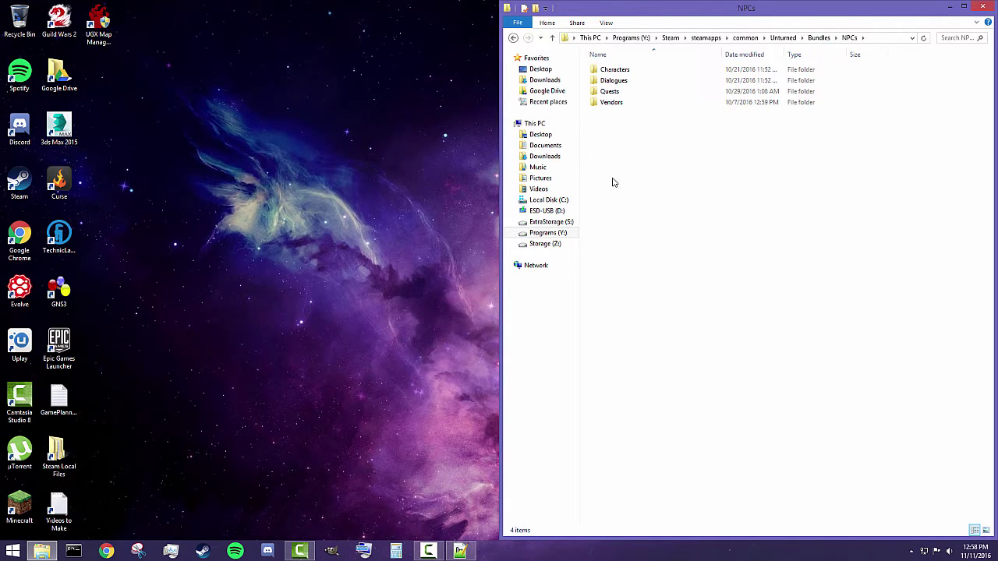
pyautogui.moveTo(618, 184); pyautogui.dragTo(598, 76)
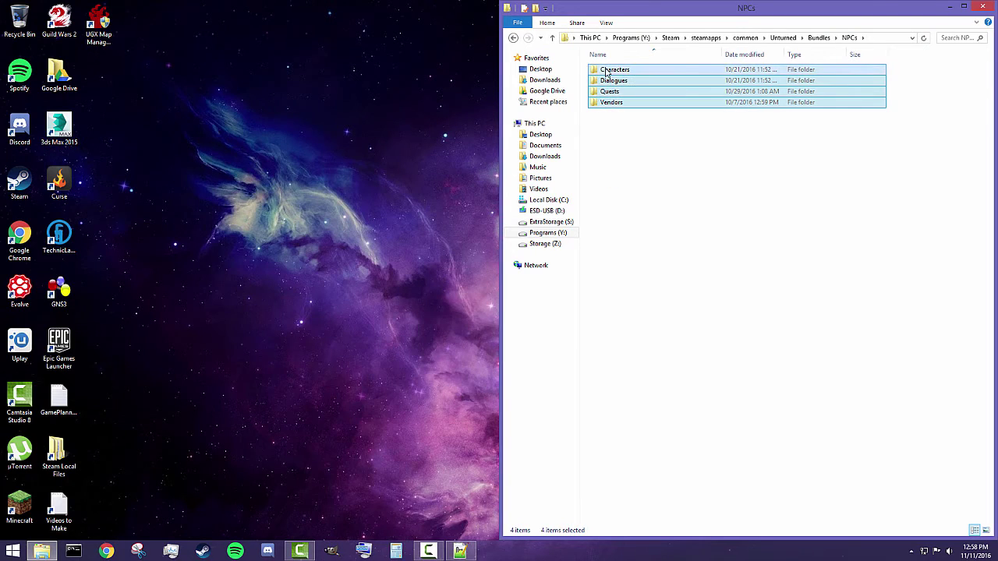
pyautogui.click(624, 139)
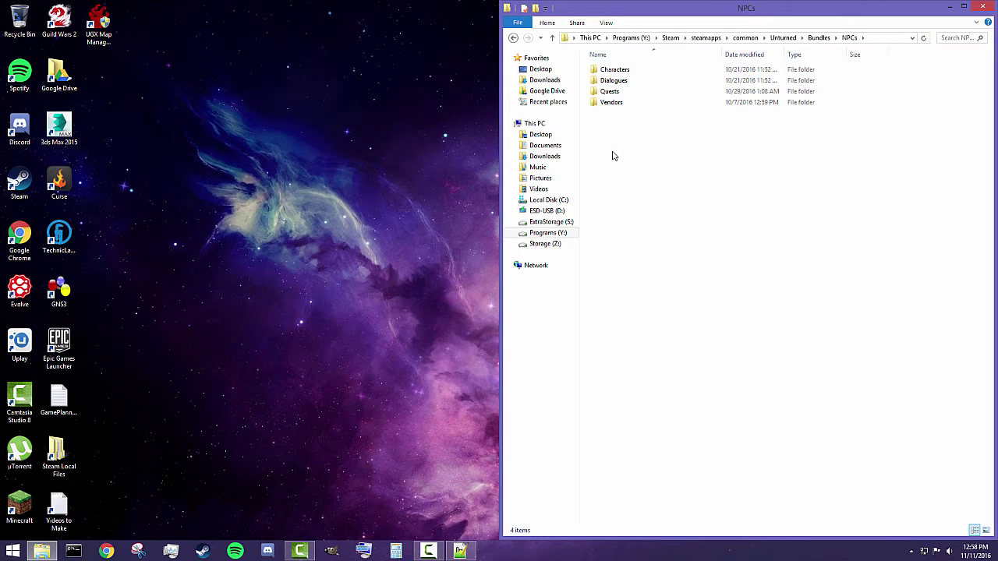
# Inside Characters, create a folder named NewNPC and open it in a second window.
pyautogui.doubleClick(613, 70)
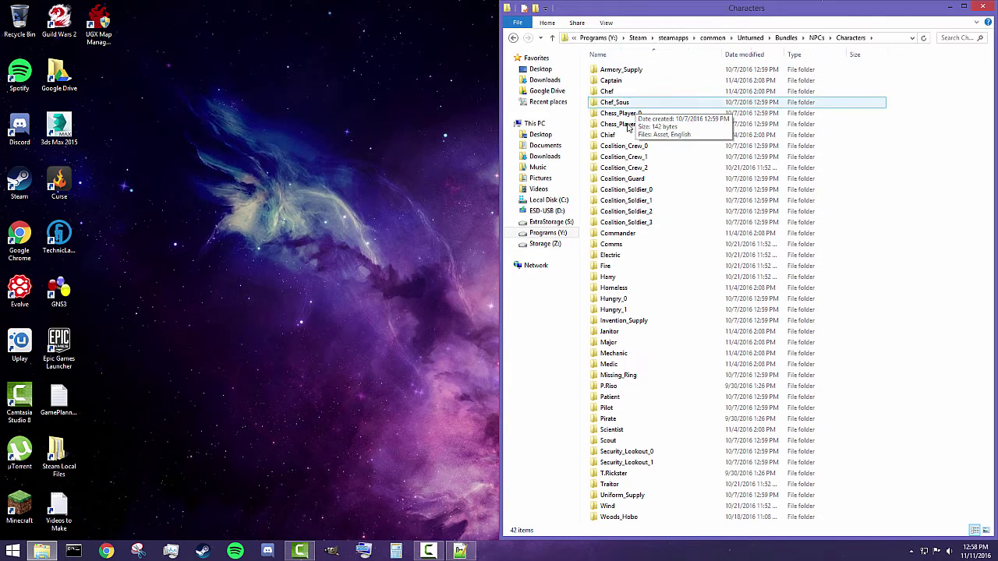
pyautogui.click(599, 246)
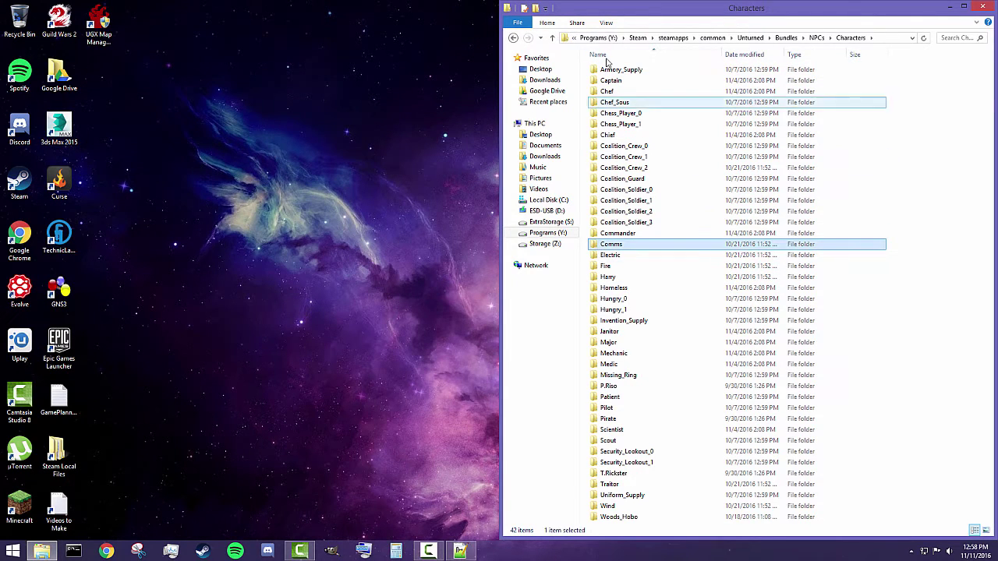
pyautogui.click(585, 72)
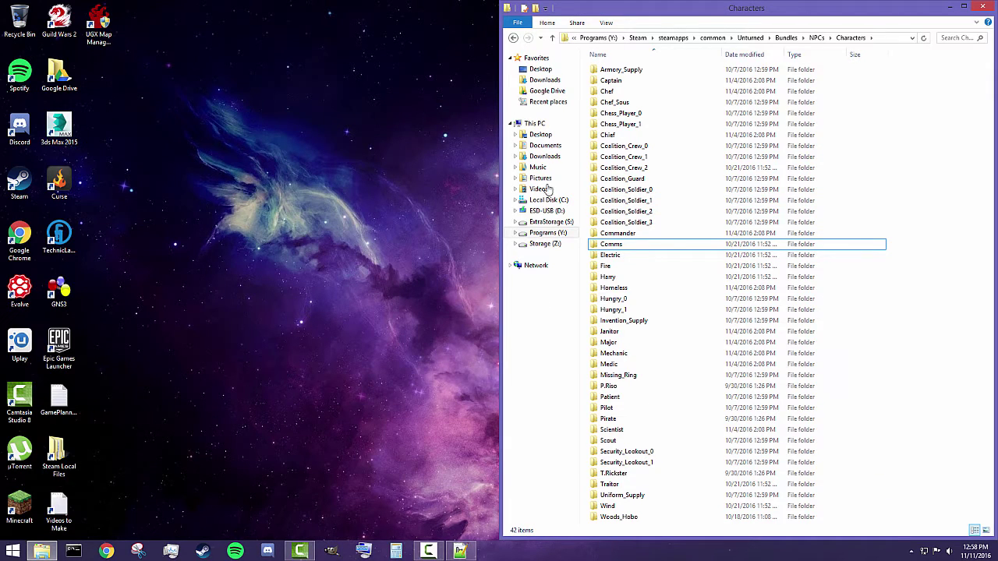
pyautogui.rightClick(587, 266)
pyautogui.moveTo(641, 373)
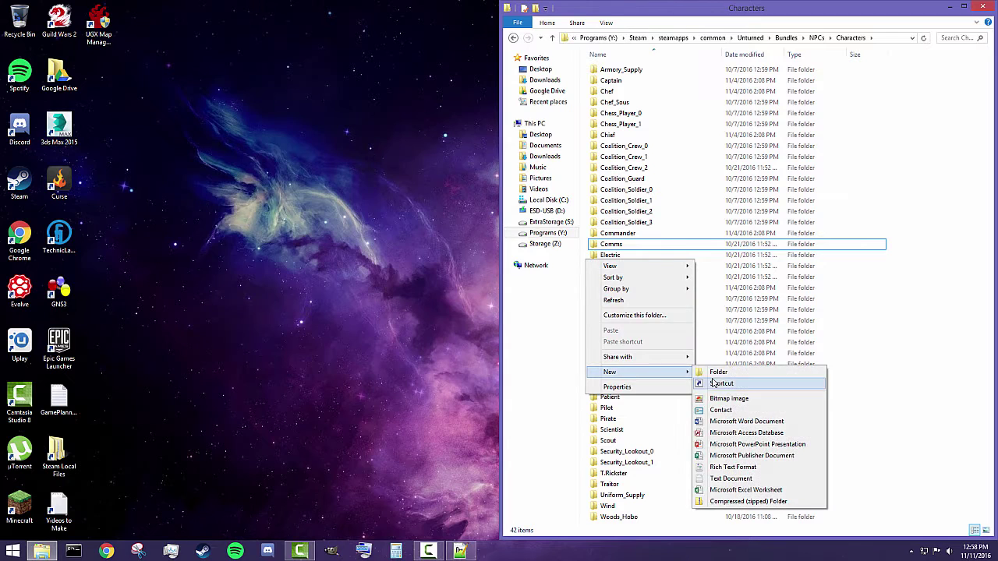
pyautogui.click(722, 374)
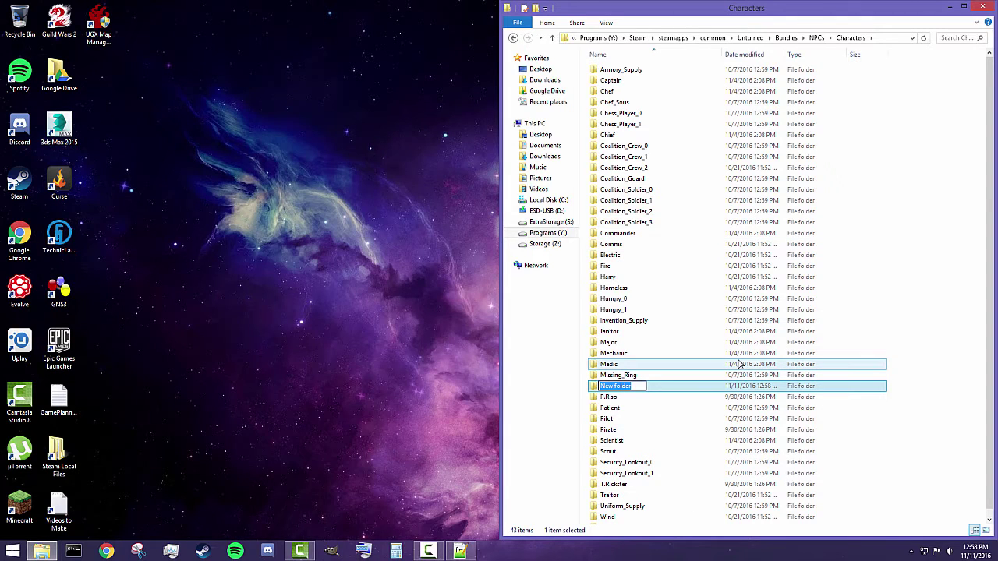
pyautogui.write('NewNPC')
pyautogui.press('Return')
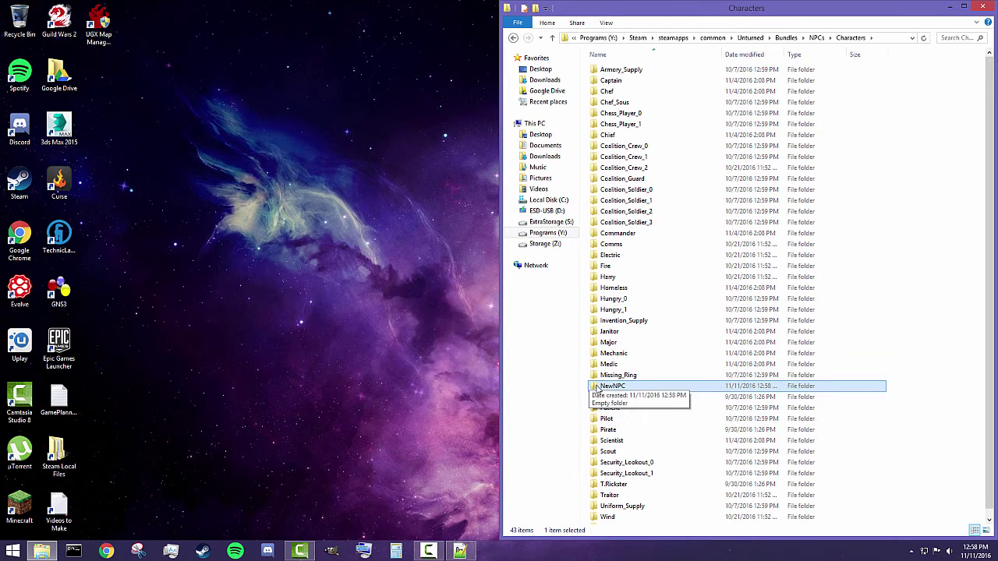
pyautogui.rightClick(595, 386)
pyautogui.click(632, 224)
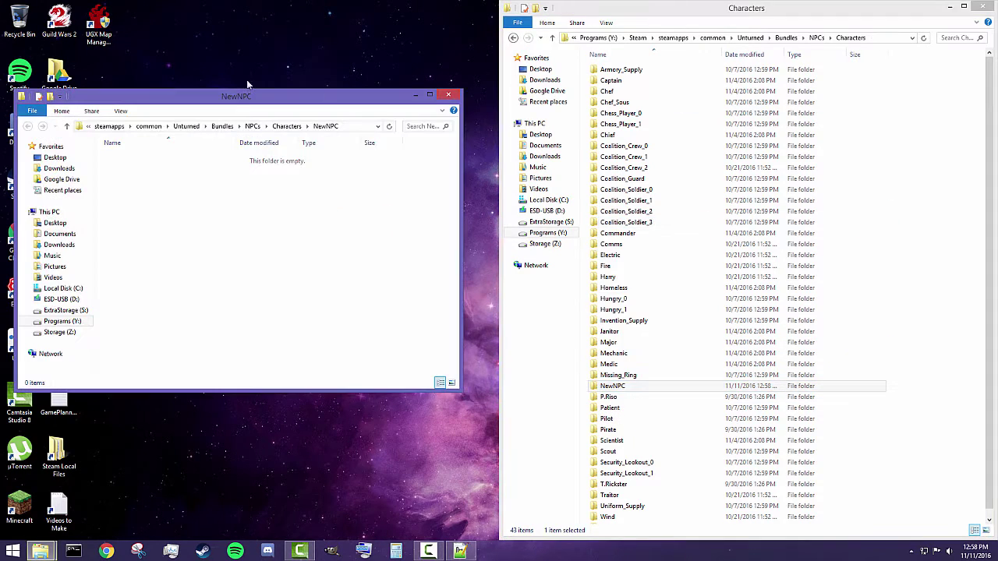
# Put the NewNPC window on the left half and paste Medic's Asset and English files into it.
pyautogui.moveTo(251, 100); pyautogui.dragTo(0, 231)
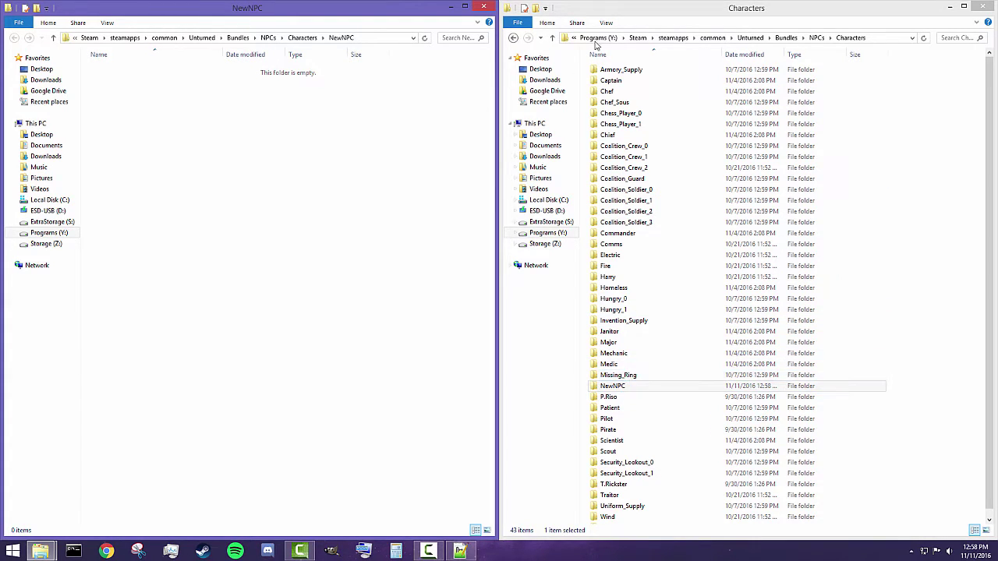
pyautogui.doubleClick(609, 364)
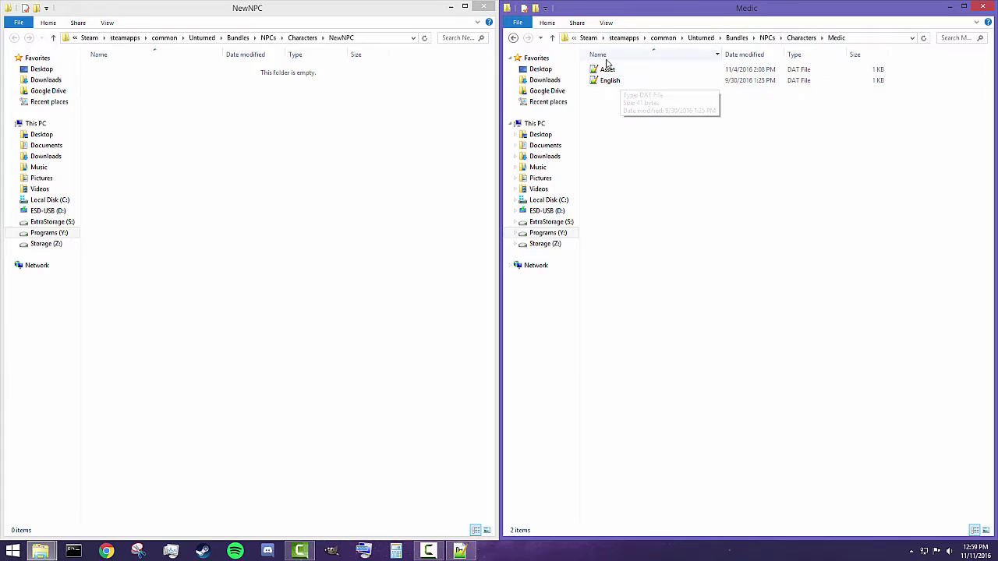
pyautogui.moveTo(621, 124); pyautogui.dragTo(612, 71)
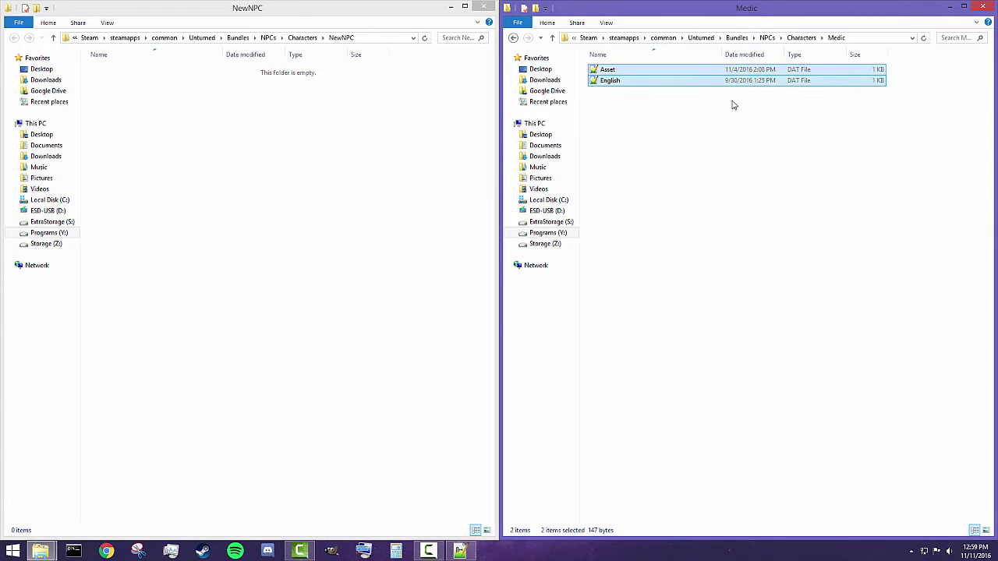
pyautogui.click(629, 126)
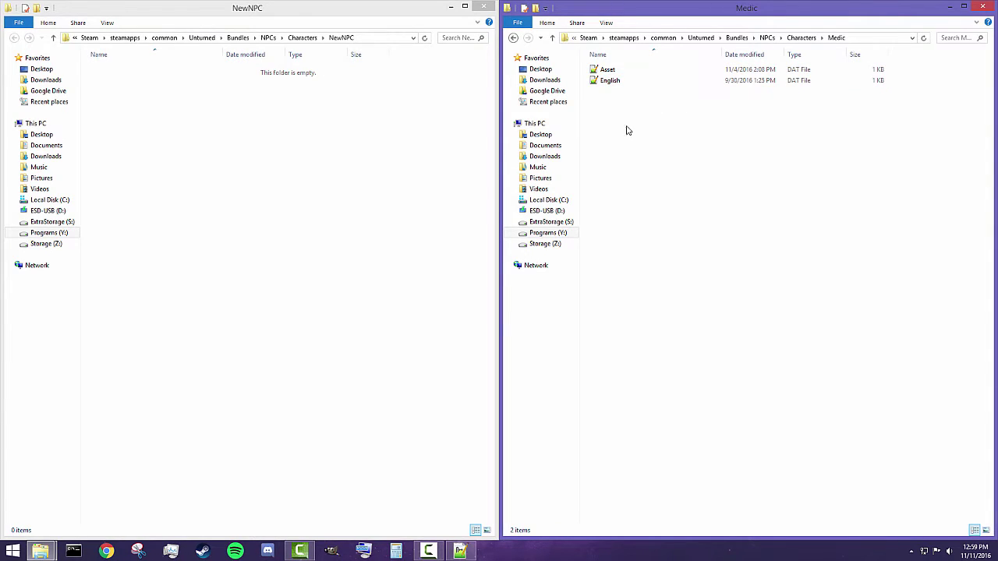
pyautogui.moveTo(628, 132); pyautogui.dragTo(629, 96)
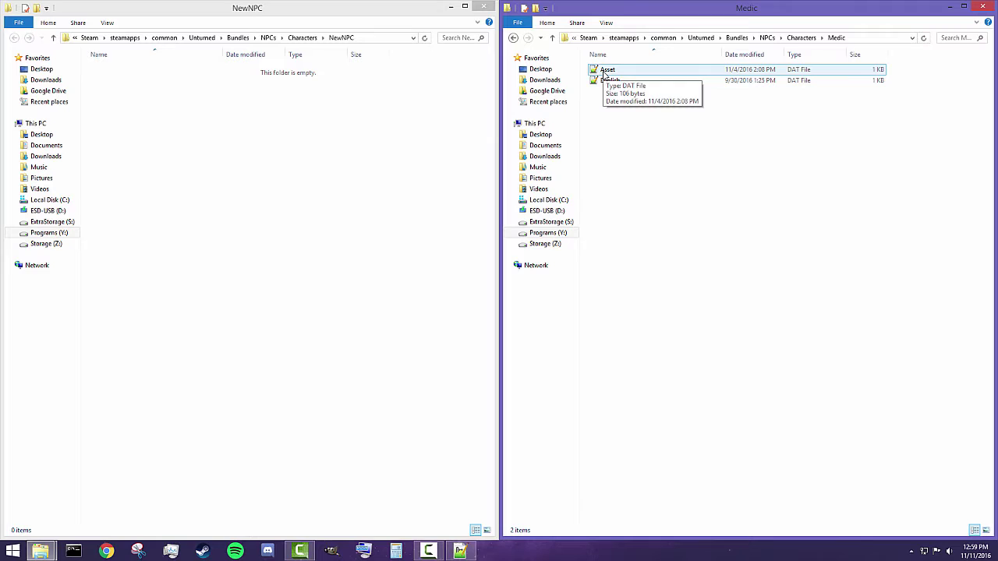
pyautogui.click(404, 127)
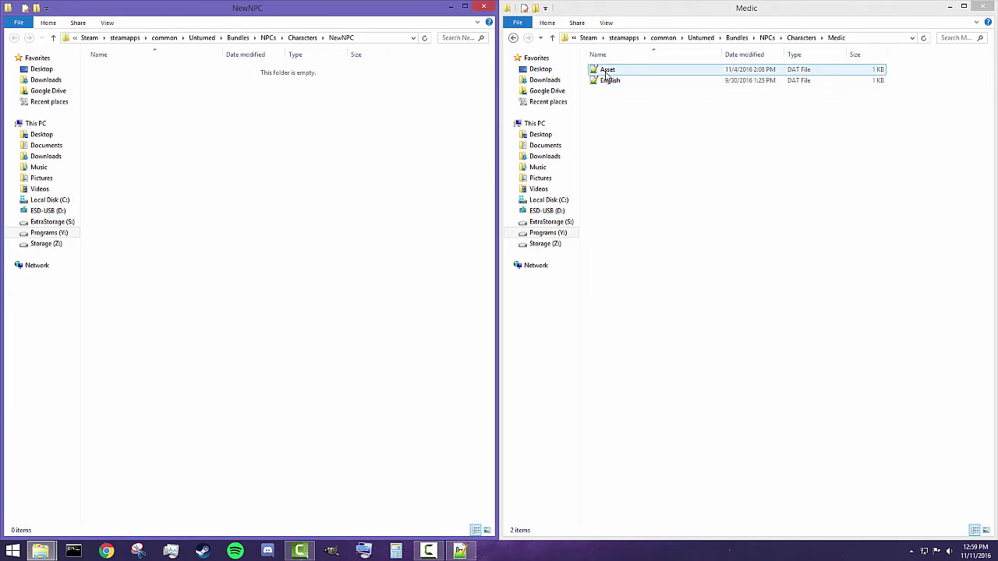
pyautogui.moveTo(622, 98); pyautogui.dragTo(616, 70)
pyautogui.click(338, 183)
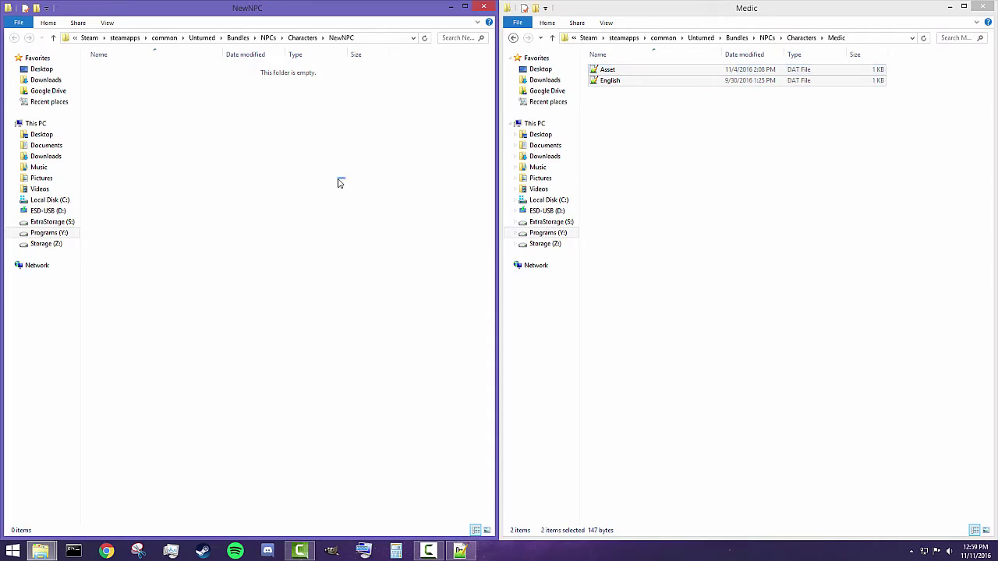
pyautogui.hotkey('ctrl', 'v')
pyautogui.click(279, 180)
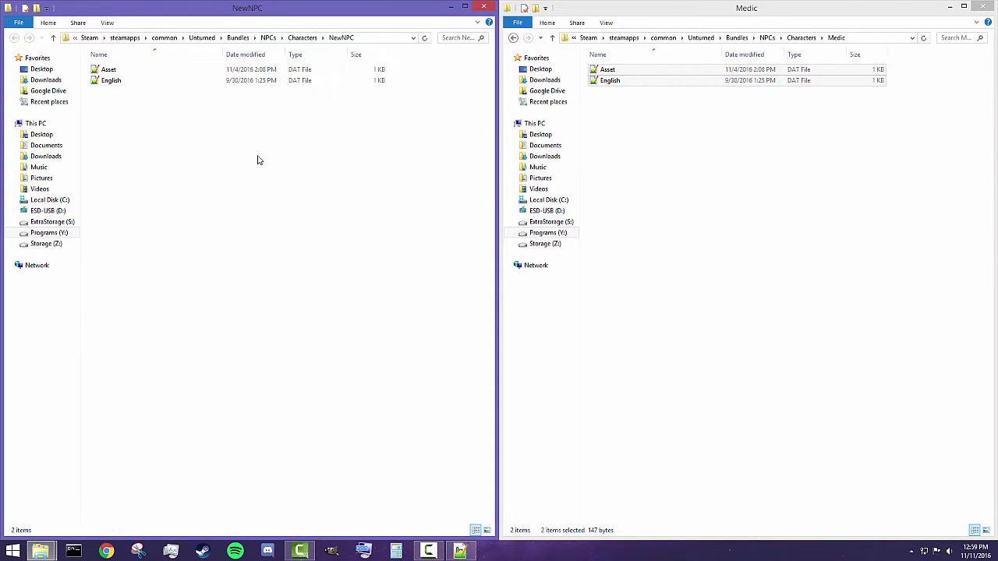
# Open NewNPC's Asset.dat in Notepad++ on the right half of the screen.
pyautogui.click(117, 70)
pyautogui.doubleClick(133, 70)
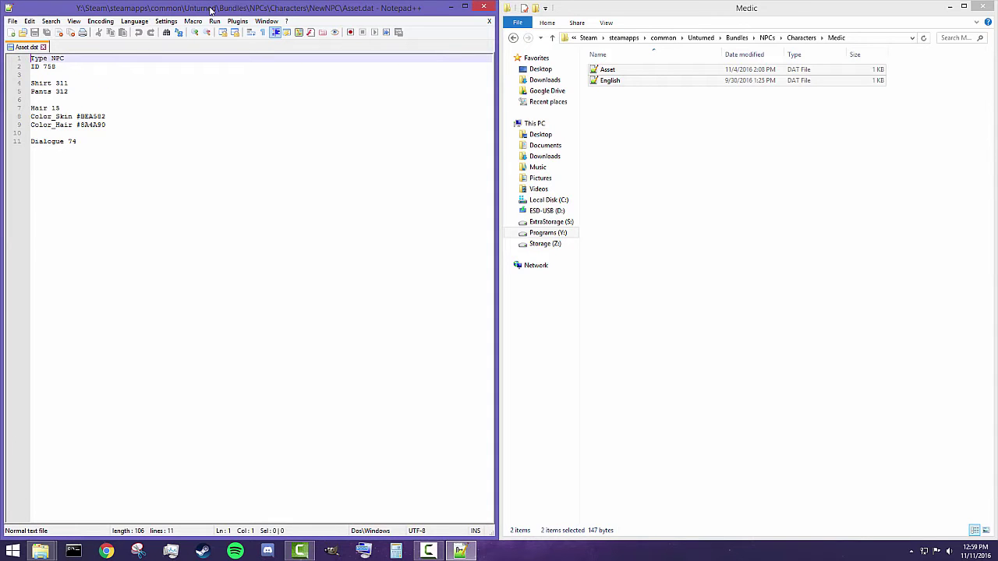
pyautogui.moveTo(212, 11); pyautogui.dragTo(997, 148)
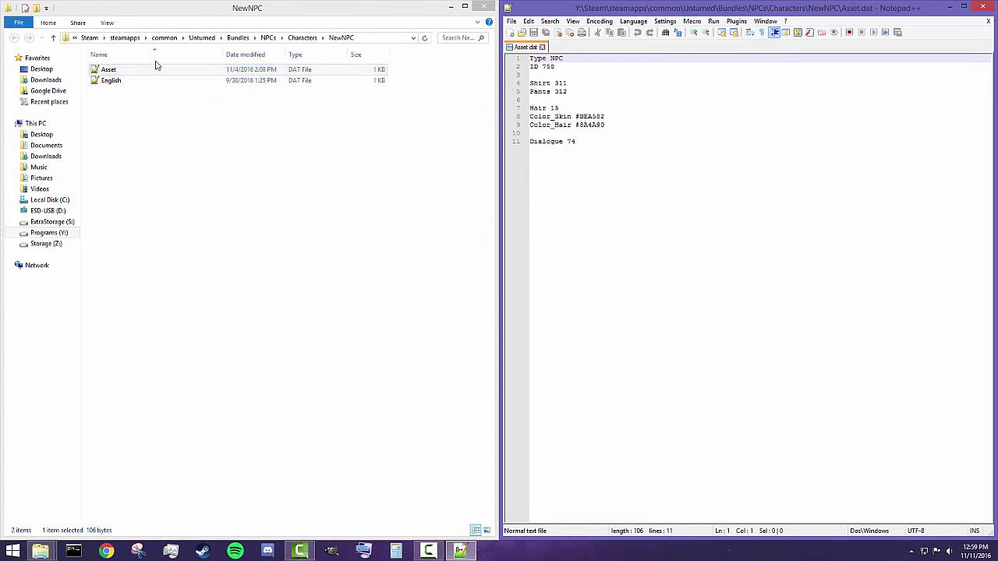
# Change the NPC's ID from 758 to 3000 and save the file.
pyautogui.click(603, 81)
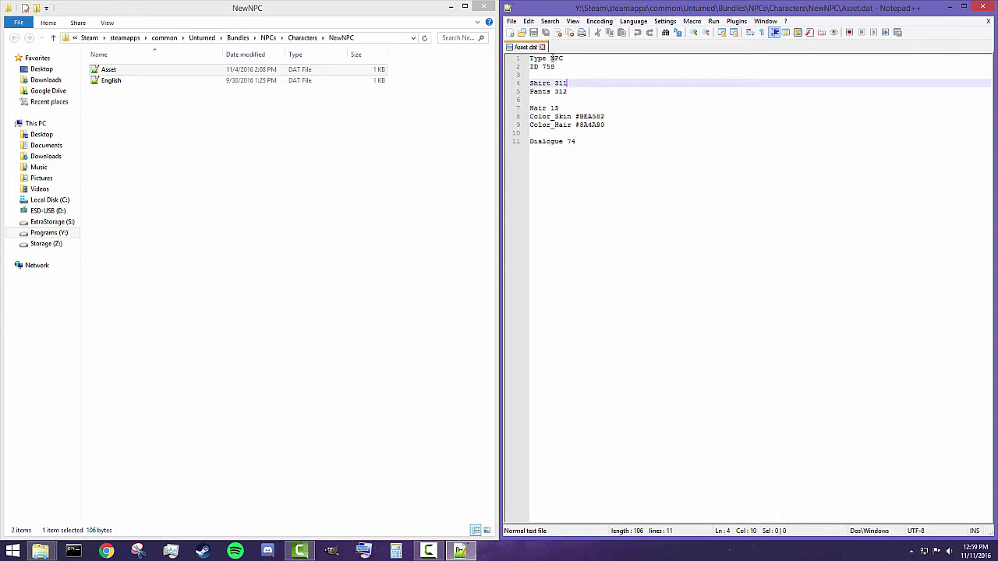
pyautogui.moveTo(552, 57); pyautogui.dragTo(565, 57)
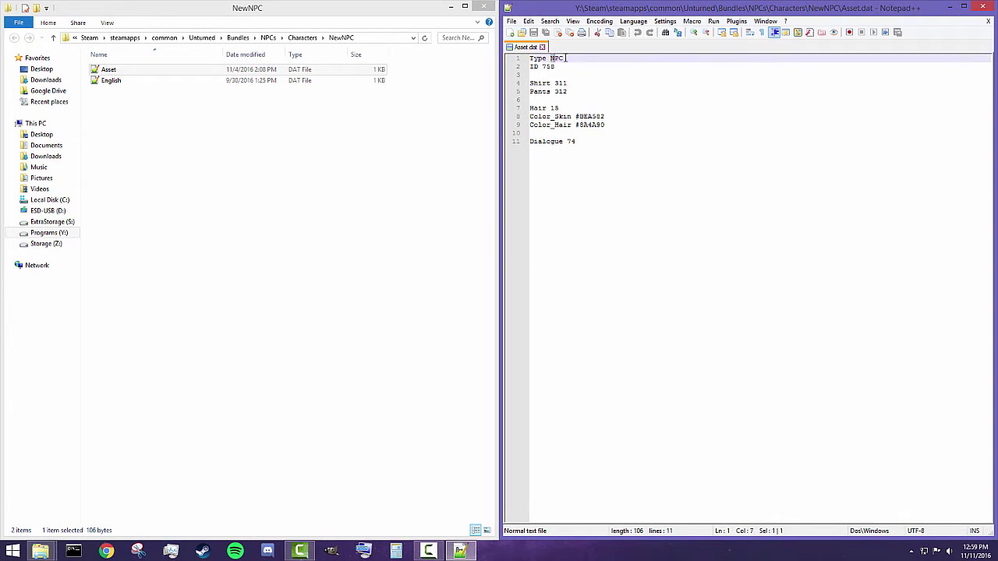
pyautogui.click(558, 66)
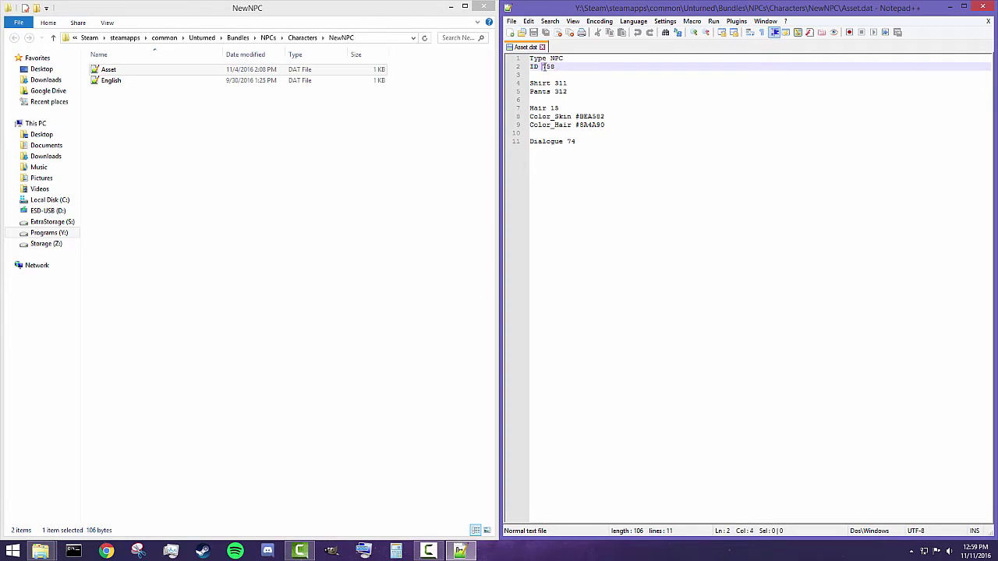
pyautogui.click(553, 68)
pyautogui.press('BackSpace')
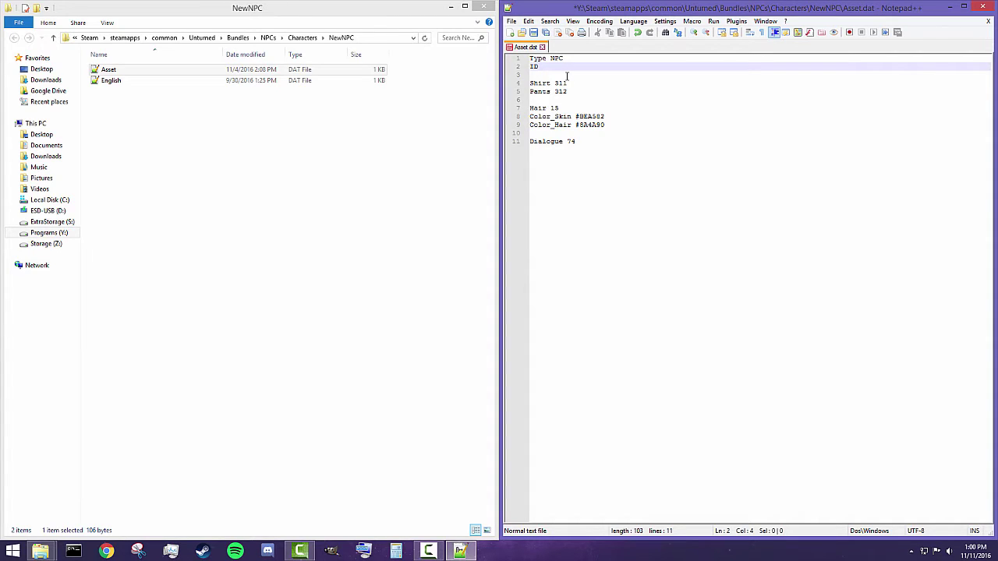
pyautogui.write('3000')
pyautogui.hotkey('ctrl', 's')
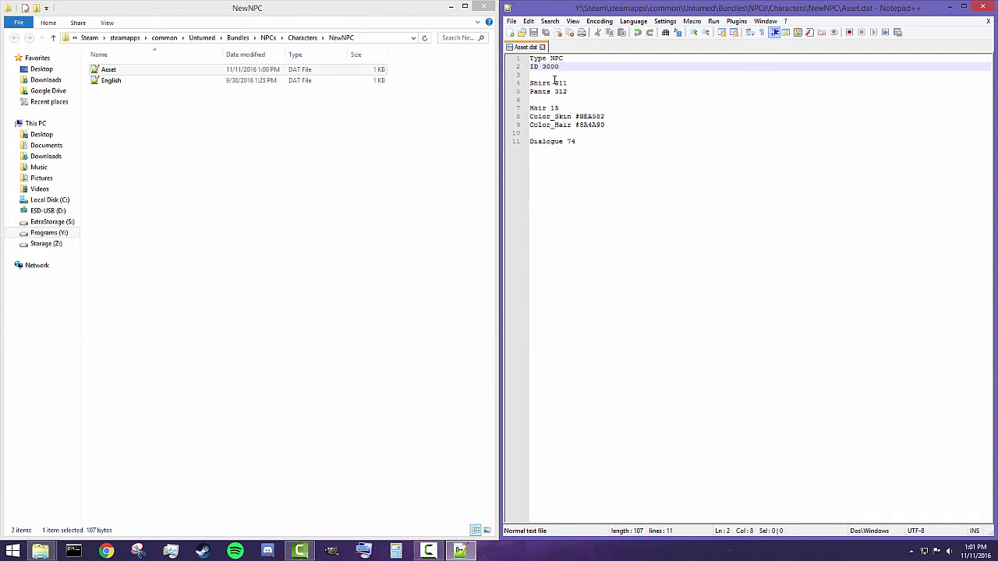
pyautogui.moveTo(554, 83); pyautogui.dragTo(568, 83)
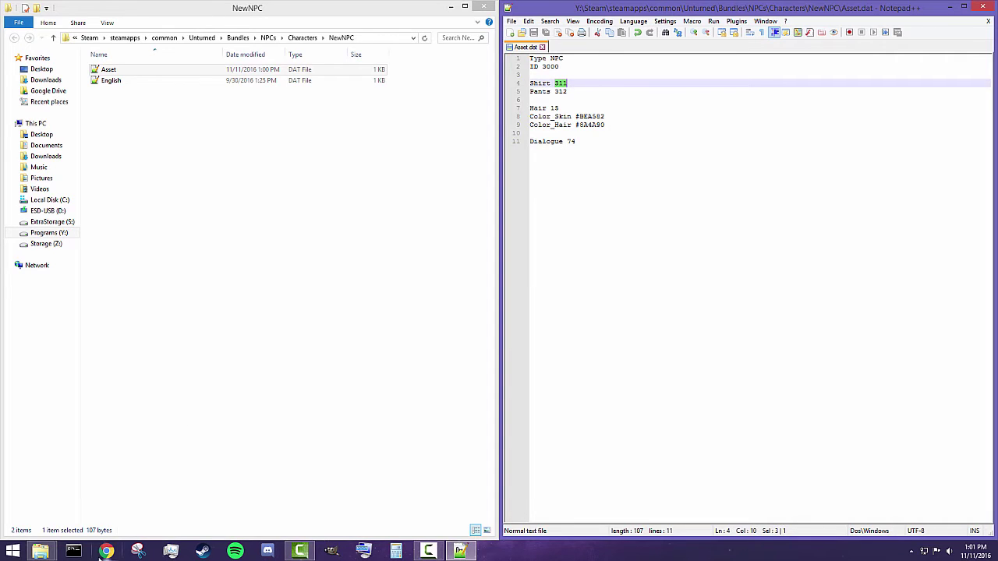
# Open the Unturned wiki ID List in a left-half browser window, showing the Clothing shirt table.
pyautogui.click(105, 552)
pyautogui.click(552, 39)
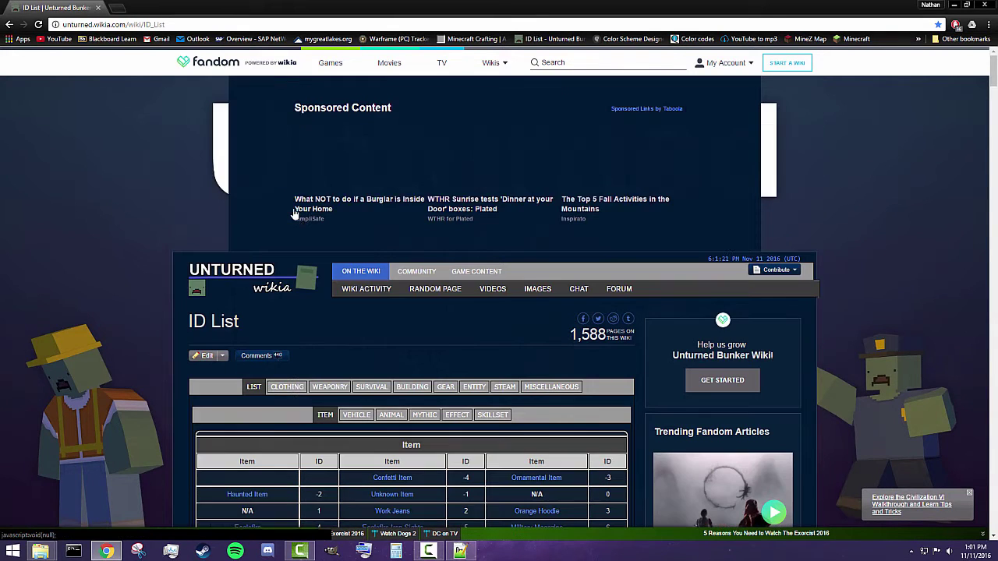
pyautogui.click(287, 387)
pyautogui.scroll(-3, 400, 261)
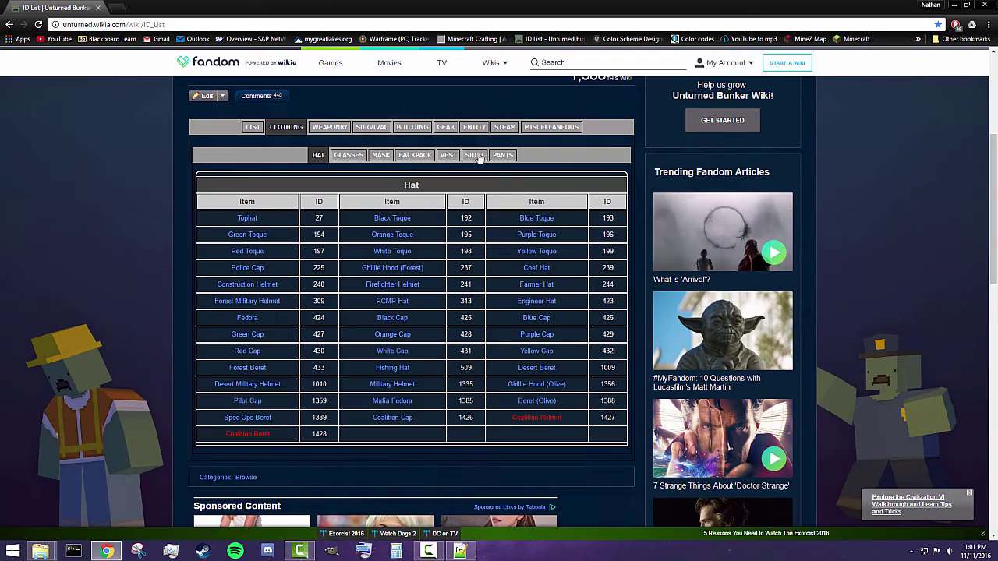
pyautogui.click(478, 156)
pyautogui.scroll(-5, 479, 234)
pyautogui.press('super+Down')
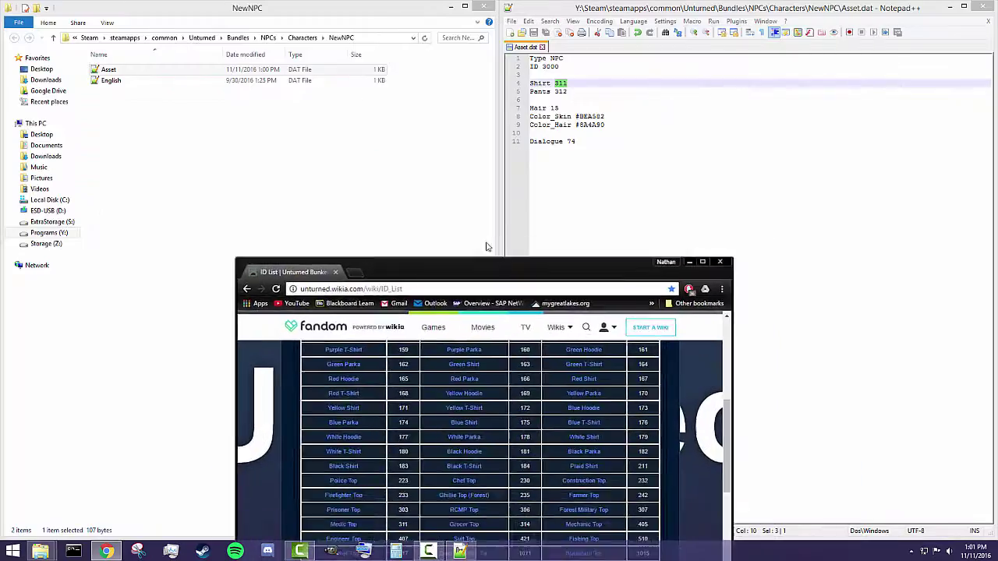
pyautogui.press('super+Left')
pyautogui.scroll(2, 273, 312)
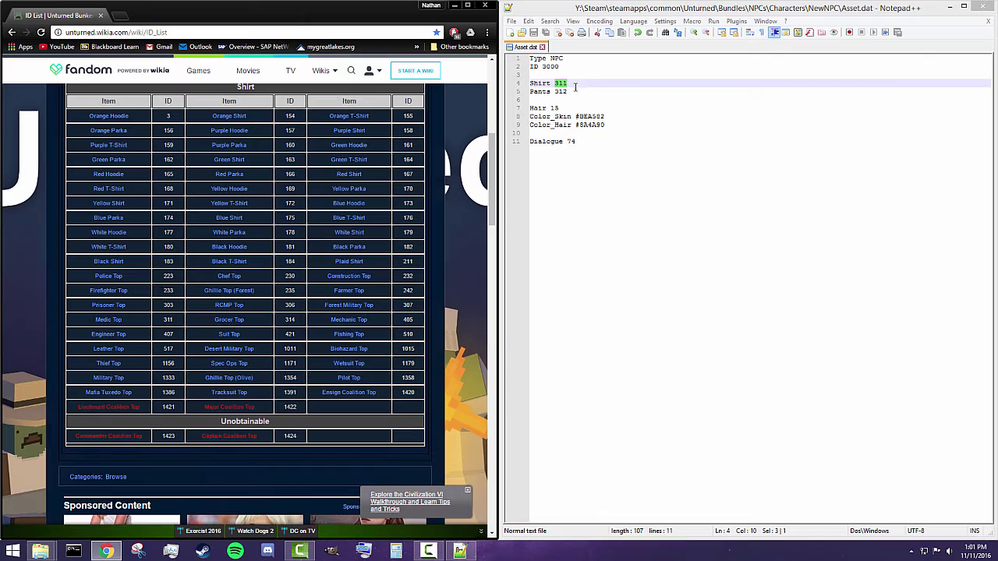
# Set Shirt to 180 (White T-Shirt) and Pants to 226 (Khaki Shorts) in Asset.dat and save.
pyautogui.write('3')
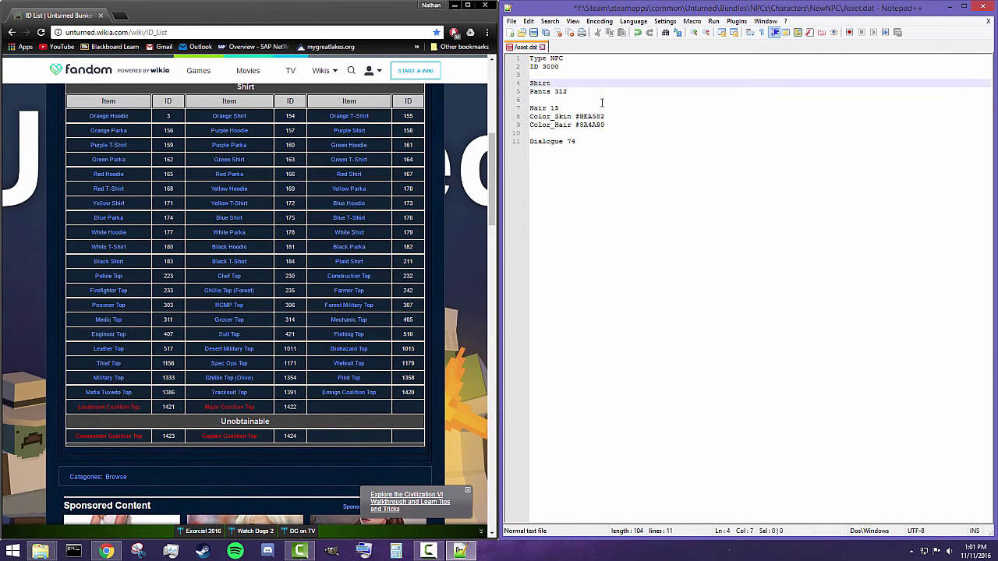
pyautogui.write('180')
pyautogui.press('Down')
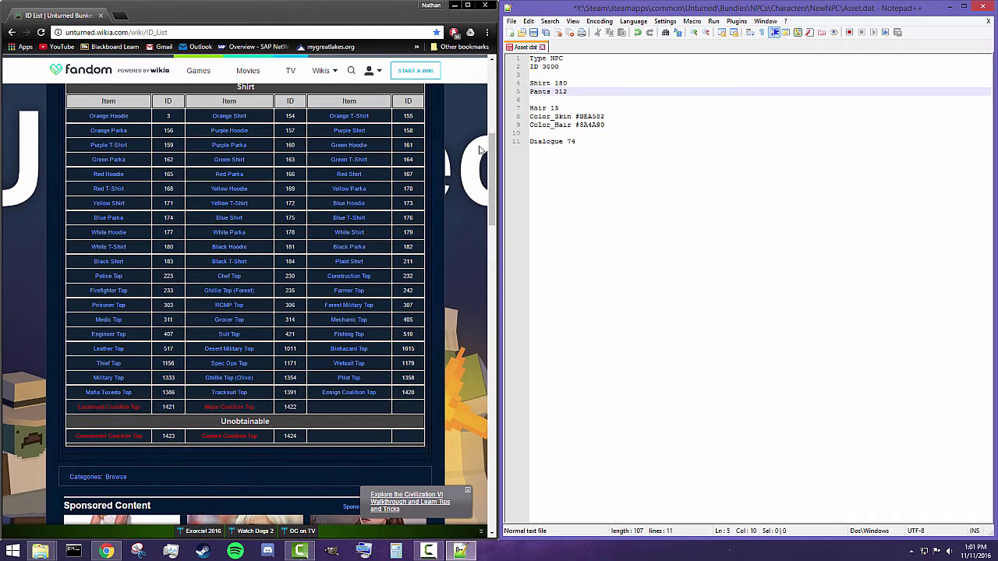
pyautogui.scroll(2, 482, 150)
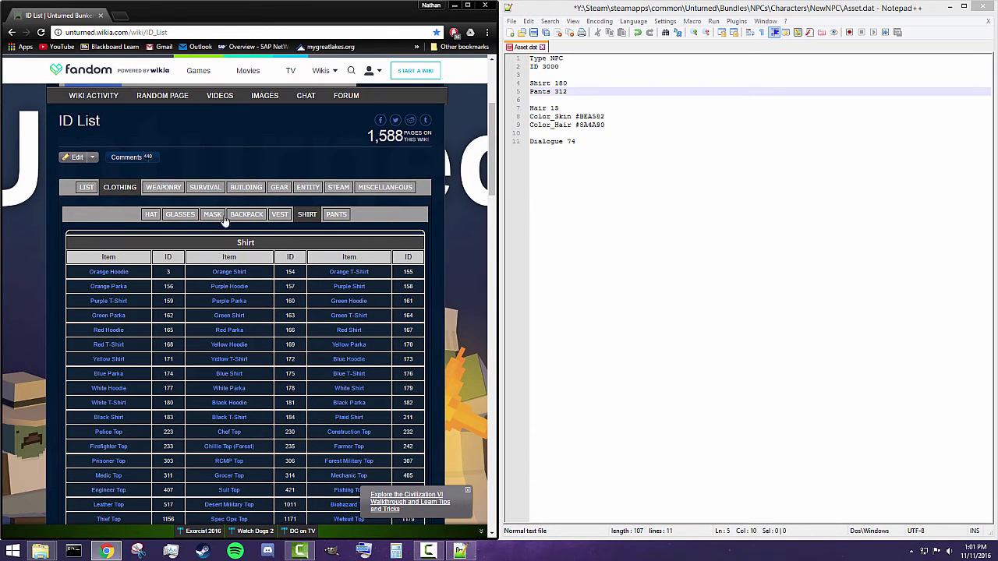
pyautogui.click(336, 214)
pyautogui.scroll(-1, 229, 200)
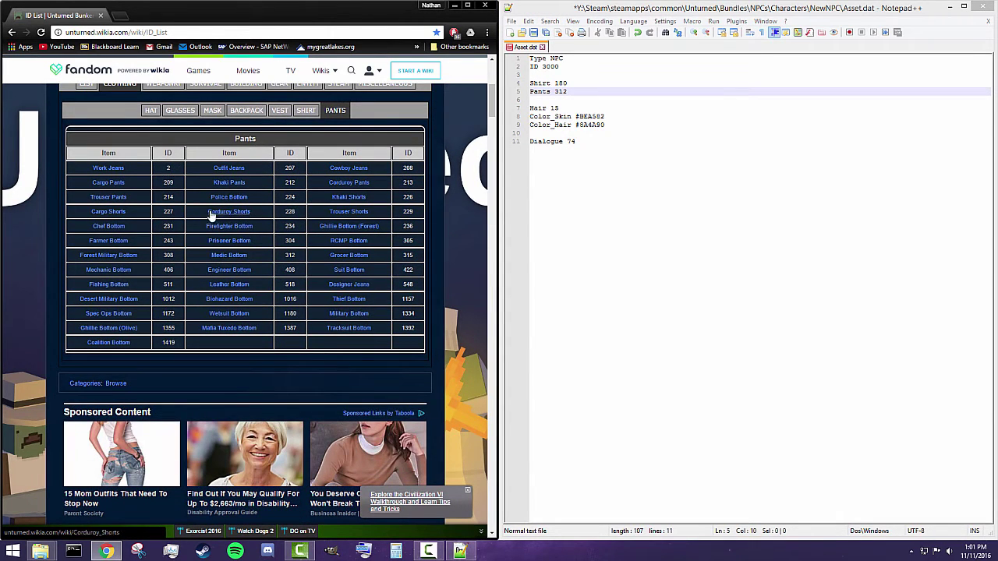
pyautogui.click(578, 94)
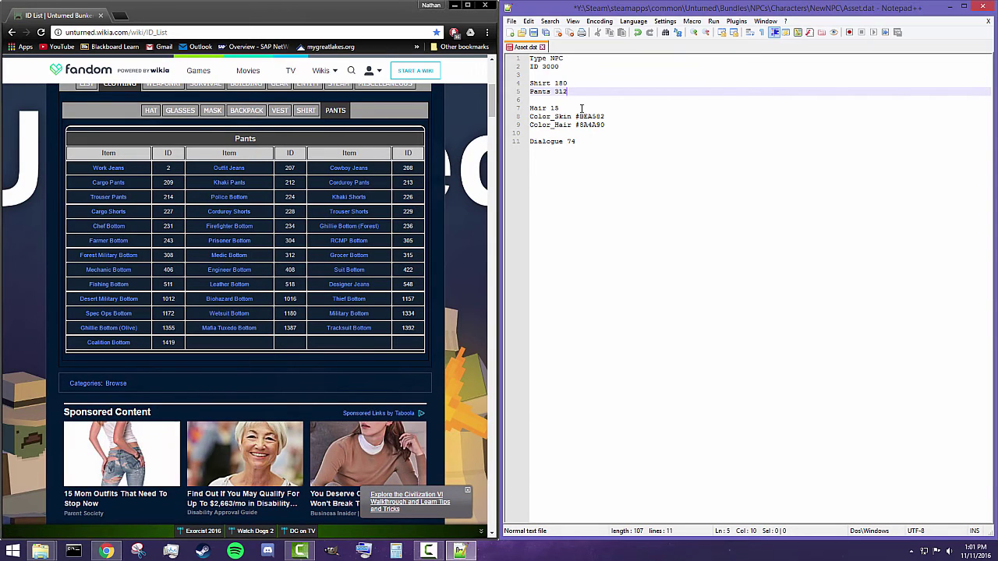
pyautogui.press('BackSpace')
pyautogui.press('BackSpace')
pyautogui.write('226')
pyautogui.hotkey('ctrl', 's')
pyautogui.click(656, 125)
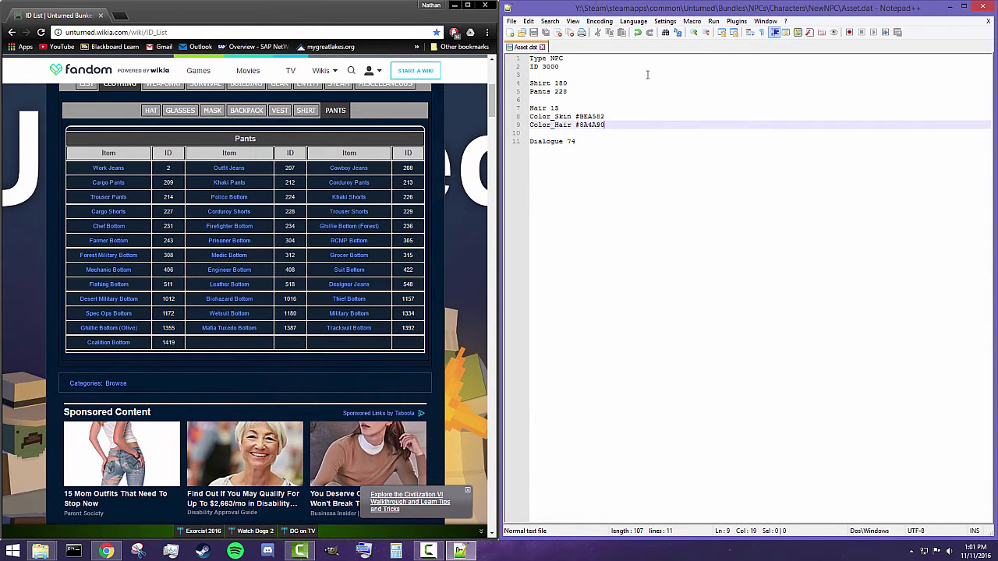
pyautogui.click(561, 106)
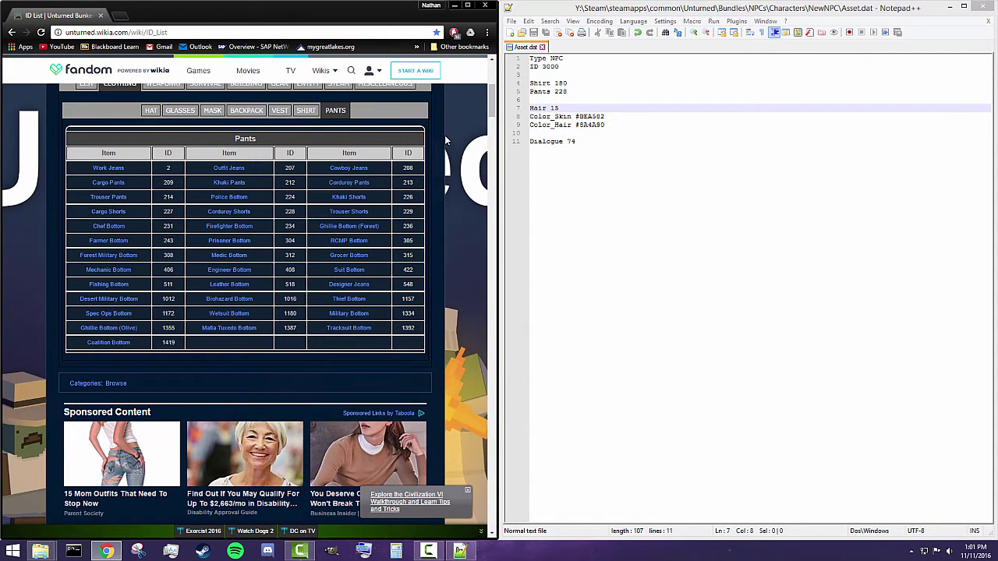
pyautogui.scroll(2, 335, 183)
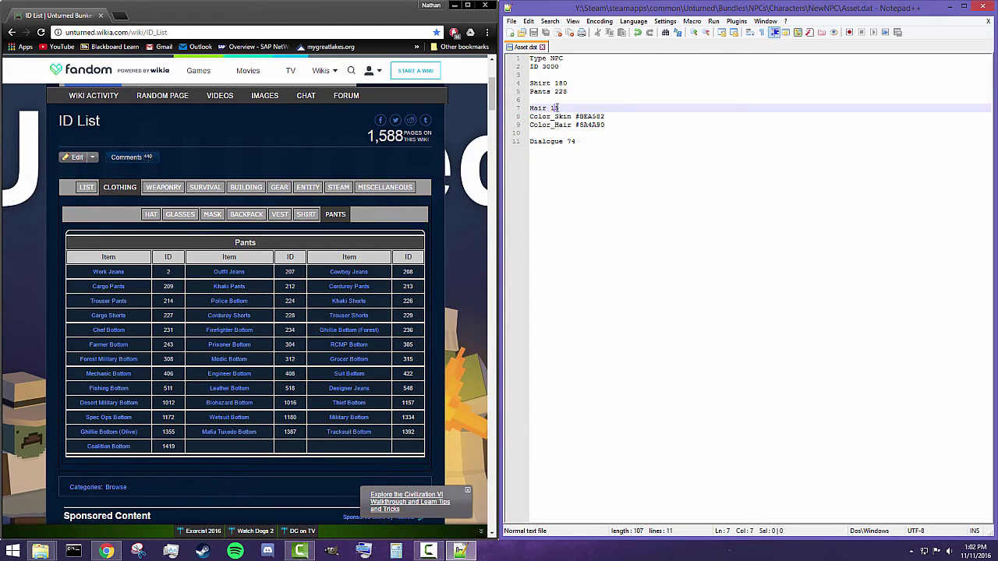
# Look up the NPC face, hair and beard IDs in the wiki's Miscellaneous tables.
pyautogui.click(577, 109)
pyautogui.click(378, 189)
pyautogui.scroll(-10, 217, 244)
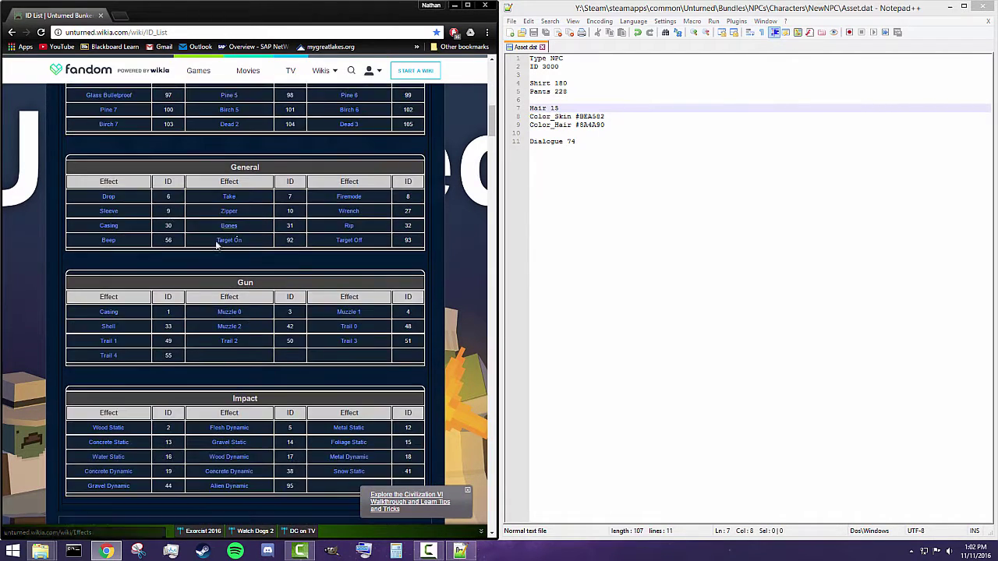
pyautogui.scroll(-3, 218, 244)
pyautogui.scroll(4, 250, 201)
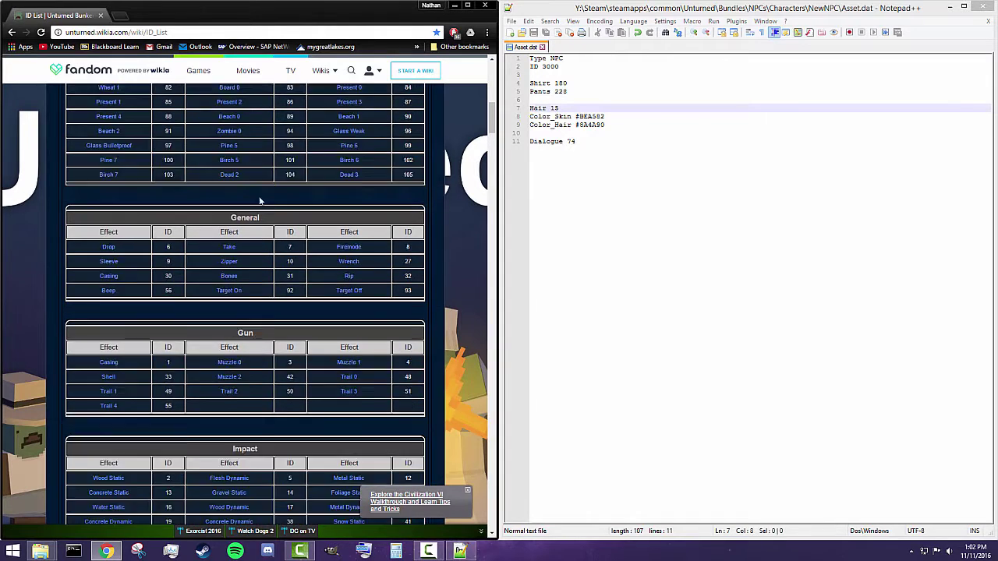
pyautogui.scroll(6, 263, 206)
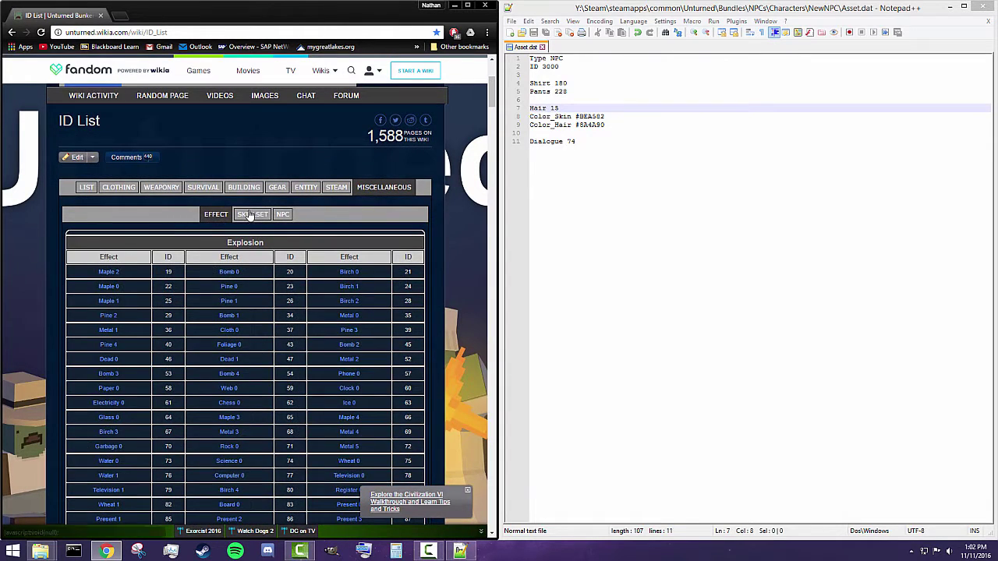
pyautogui.click(248, 216)
pyautogui.click(282, 214)
pyautogui.scroll(-1, 211, 310)
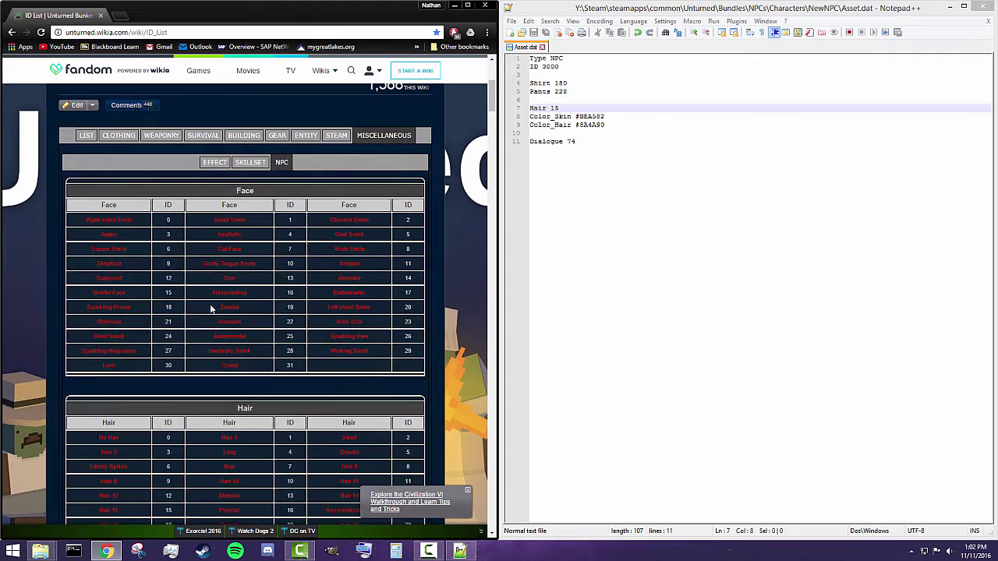
pyautogui.scroll(-1, 207, 310)
pyautogui.scroll(-1, 186, 328)
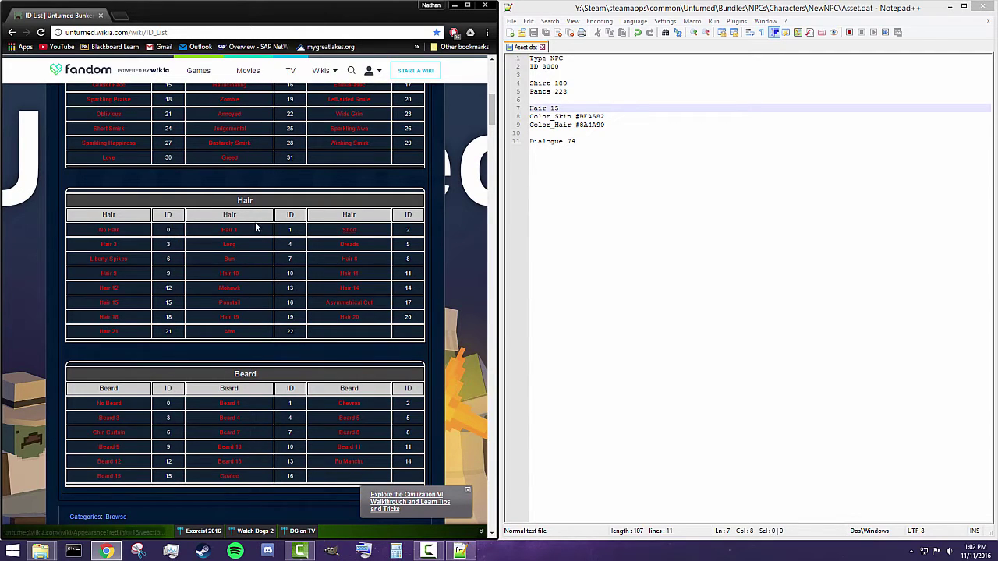
pyautogui.click(232, 230)
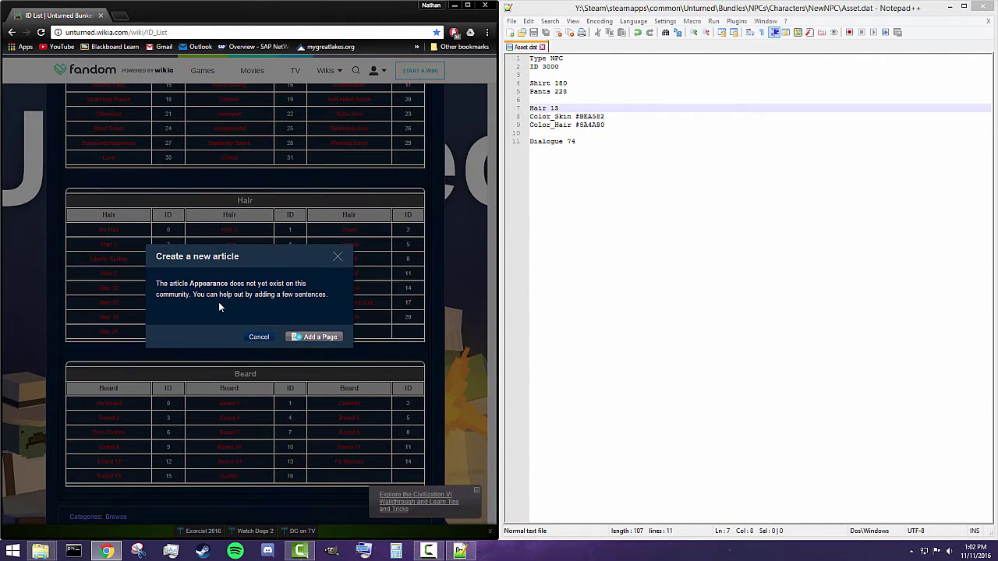
pyautogui.click(338, 258)
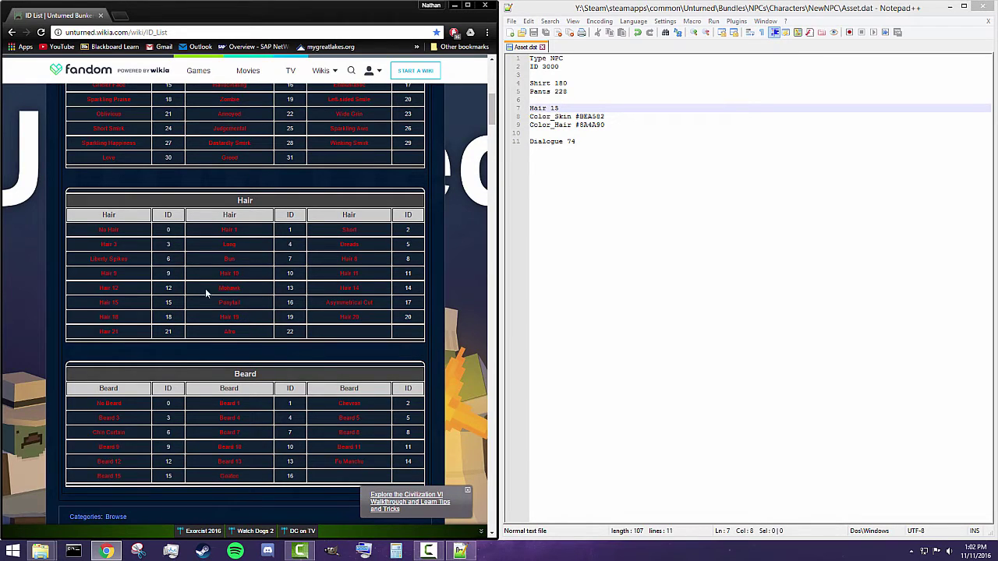
# Change the hair ID from 15 to 16 and save Asset.dat.
pyautogui.click(567, 104)
pyautogui.press('BackSpace')
pyautogui.write('6')
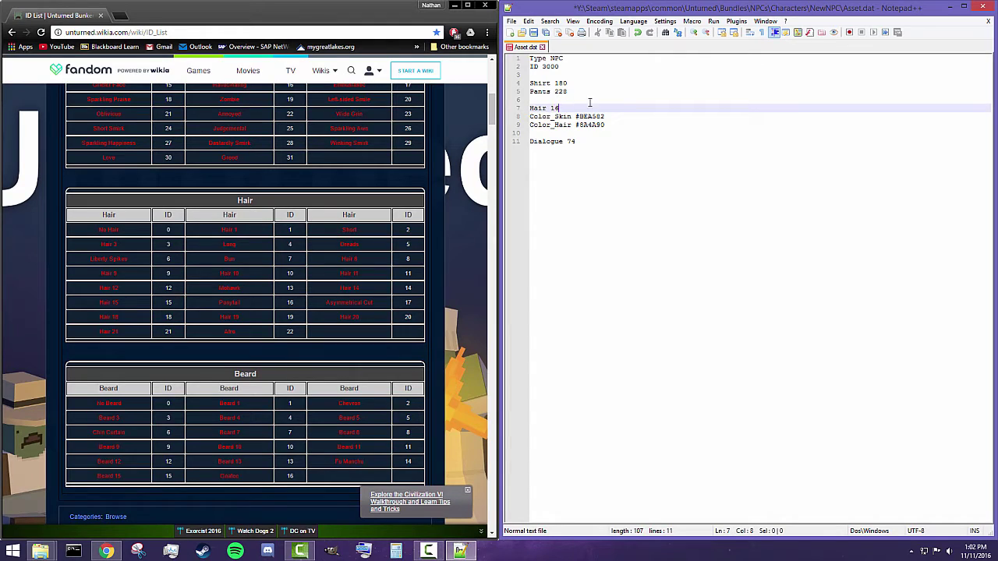
pyautogui.hotkey('ctrl', 's')
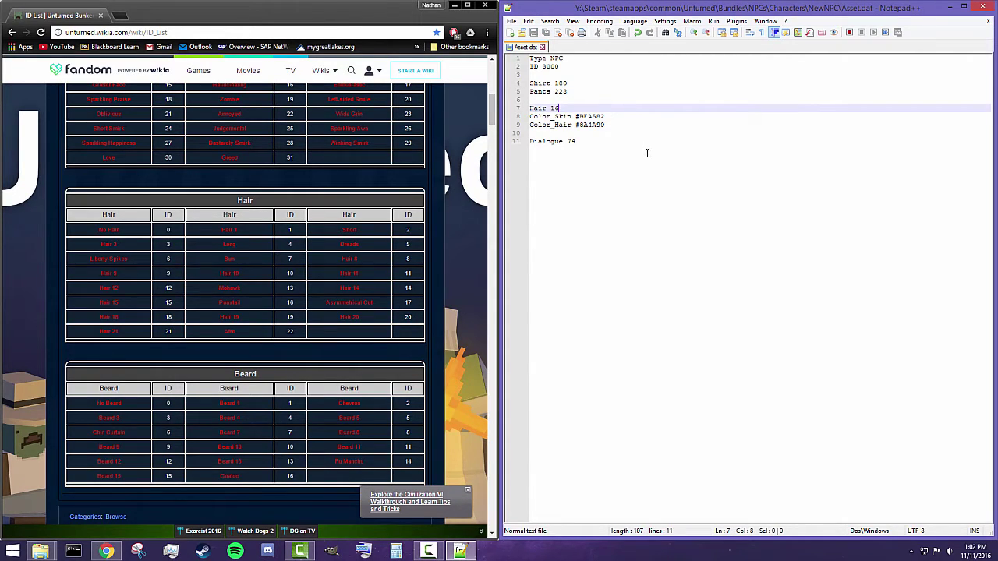
pyautogui.click(593, 115)
pyautogui.click(121, 16)
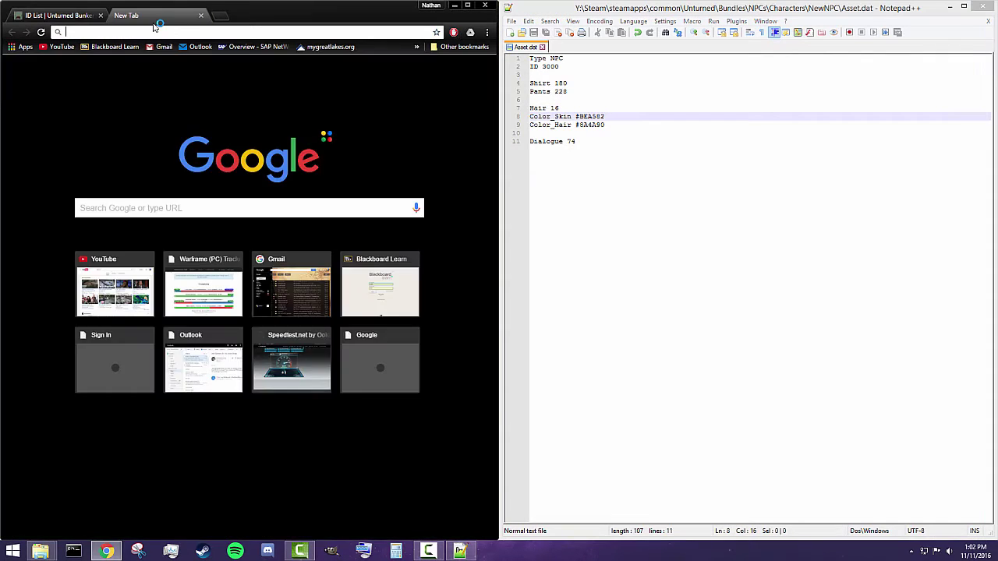
# Search 'hexadecimal colors' and pick a brown on the W3Schools HTML Color Picker.
pyautogui.write('hexadecimal colors')
pyautogui.press('Return')
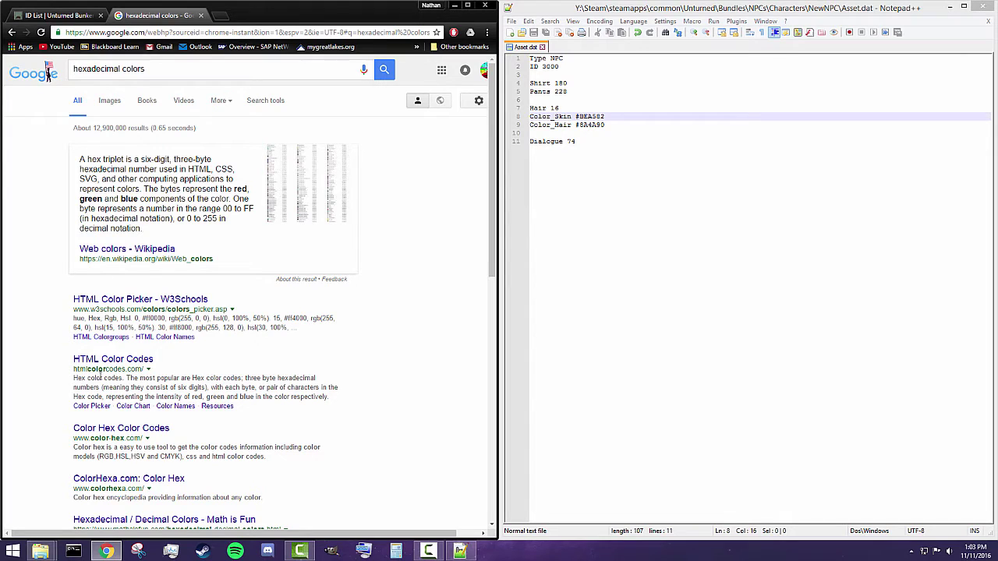
pyautogui.click(119, 301)
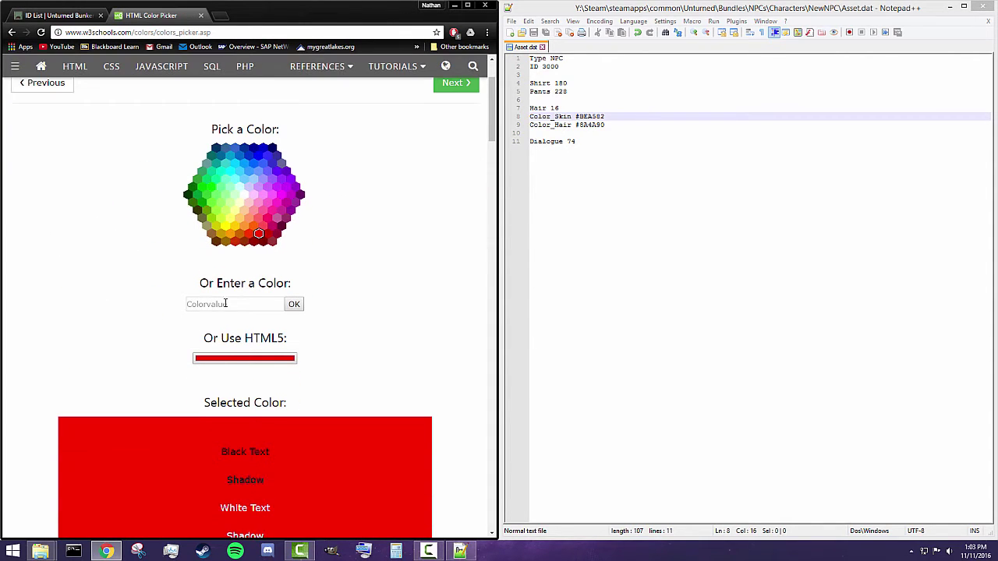
pyautogui.click(579, 116)
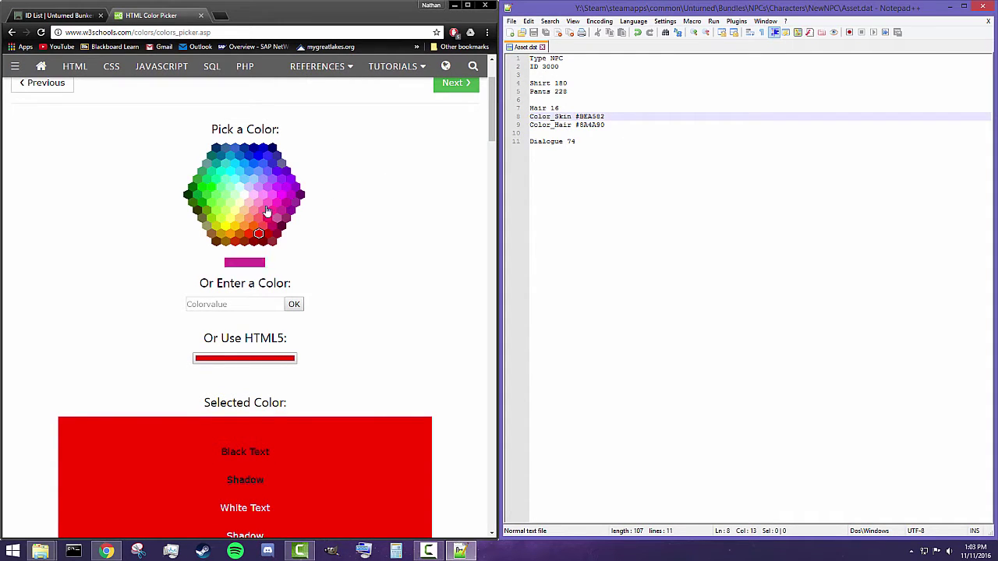
pyautogui.click(244, 194)
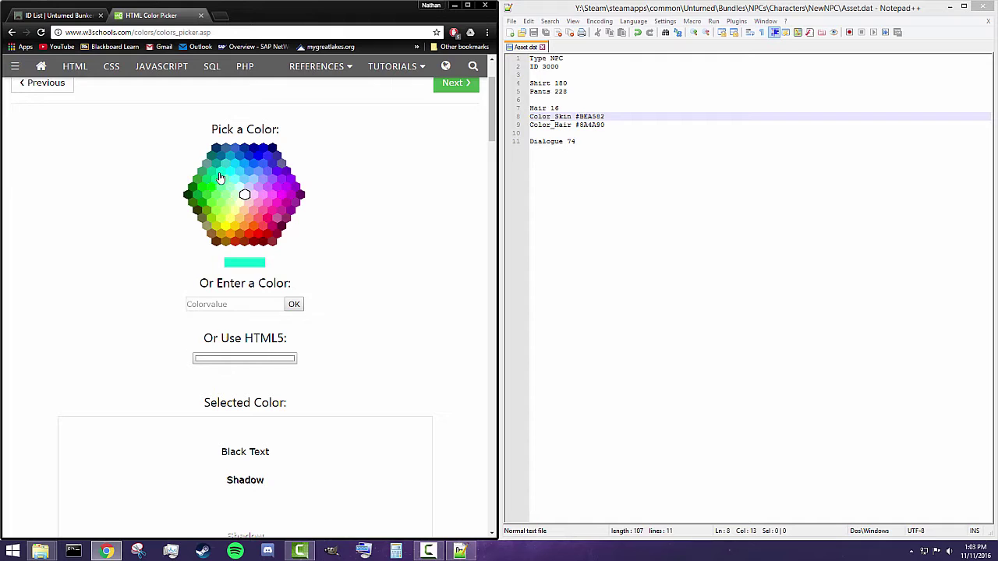
pyautogui.click(212, 234)
# Replace Color_Skin #BEA582 with #996633 and save the asset file.
pyautogui.scroll(-2, 282, 341)
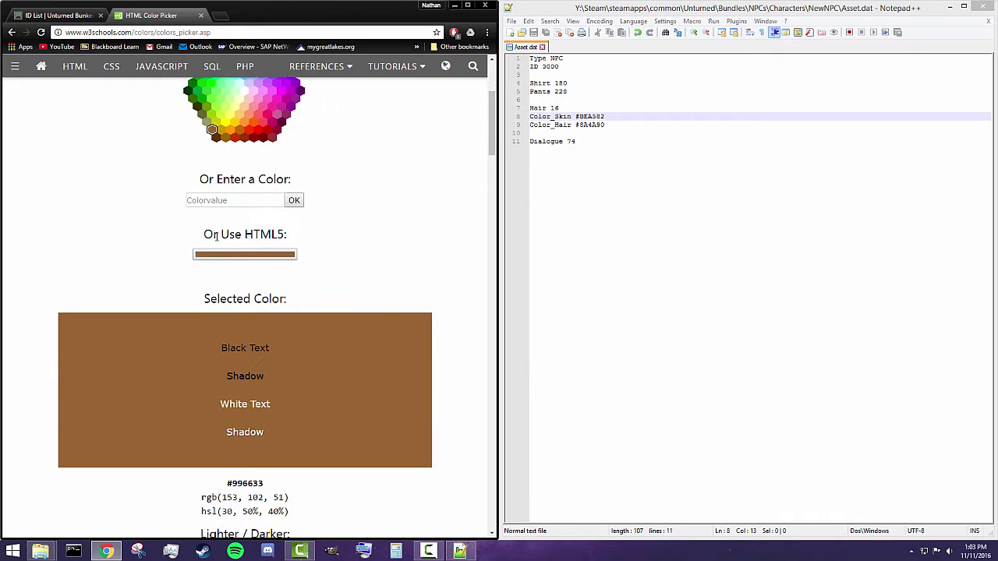
pyautogui.scroll(-2, 238, 320)
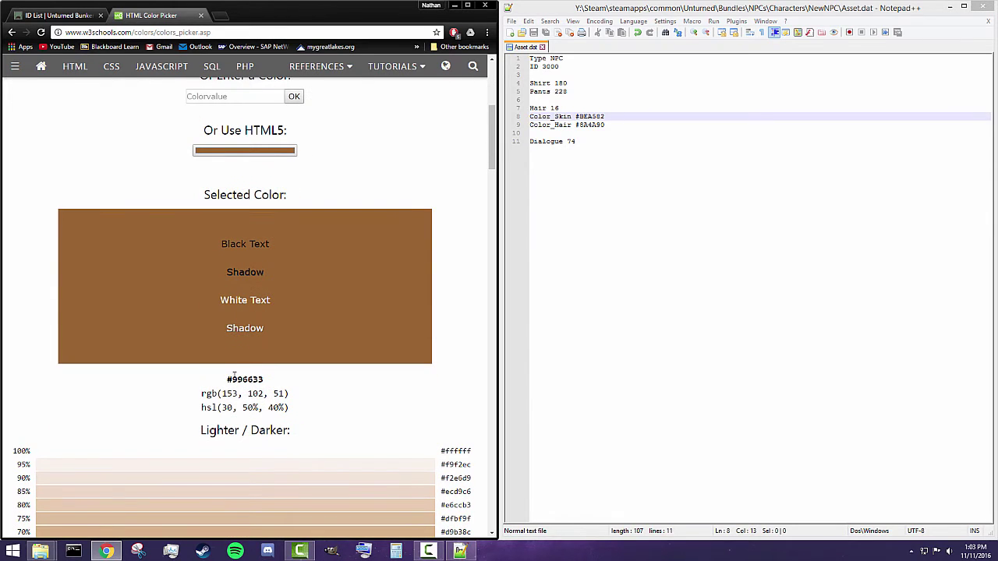
pyautogui.moveTo(227, 379); pyautogui.dragTo(267, 379)
pyautogui.hotkey('ctrl', 'c')
pyautogui.moveTo(608, 116); pyautogui.dragTo(577, 116)
pyautogui.hotkey('ctrl', 'v')
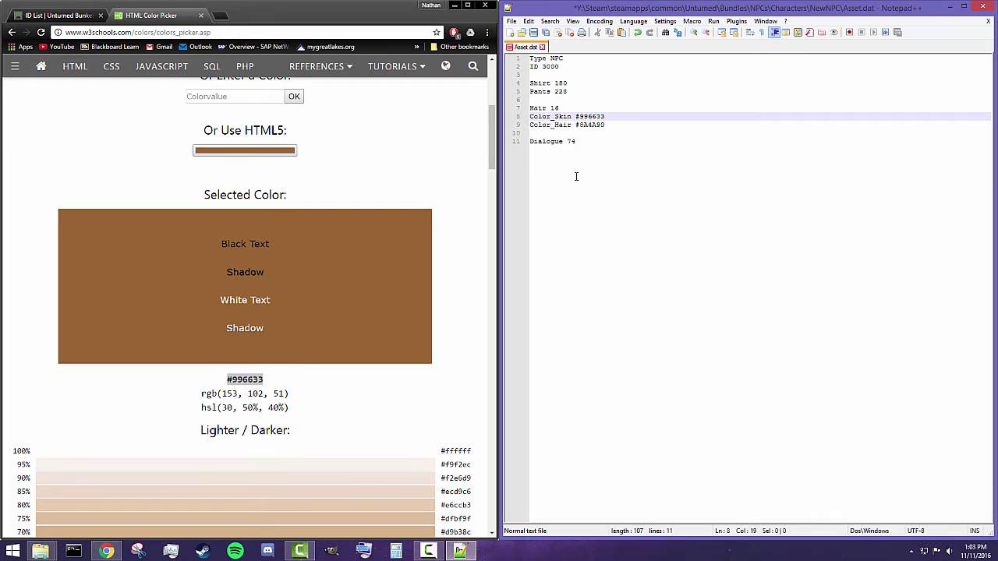
pyautogui.hotkey('ctrl', 's')
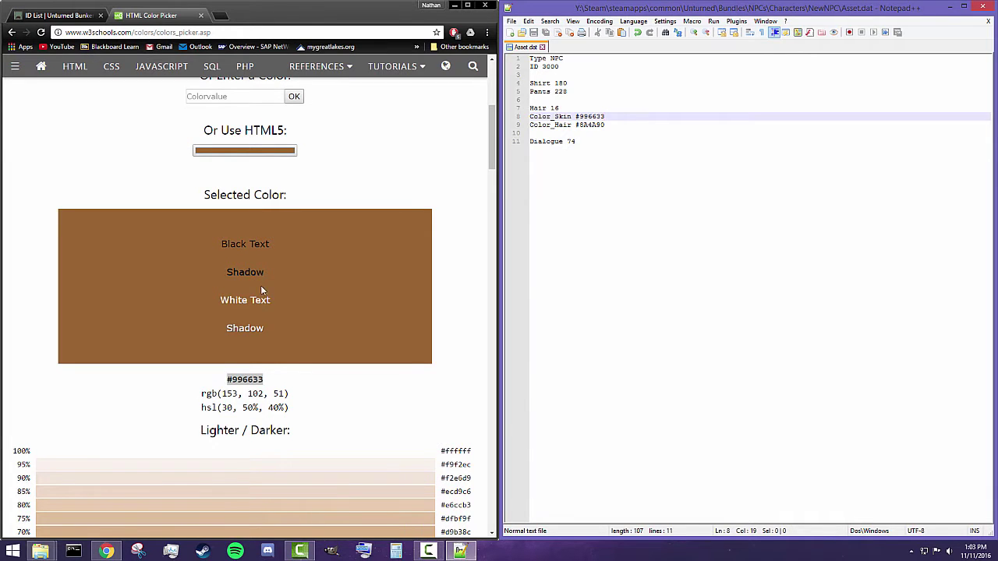
# Pick a pale yellow on the colour wheel and take its lighter shade #ffffe6 for Color_Hair.
pyautogui.click(366, 381)
pyautogui.scroll(-3, 278, 243)
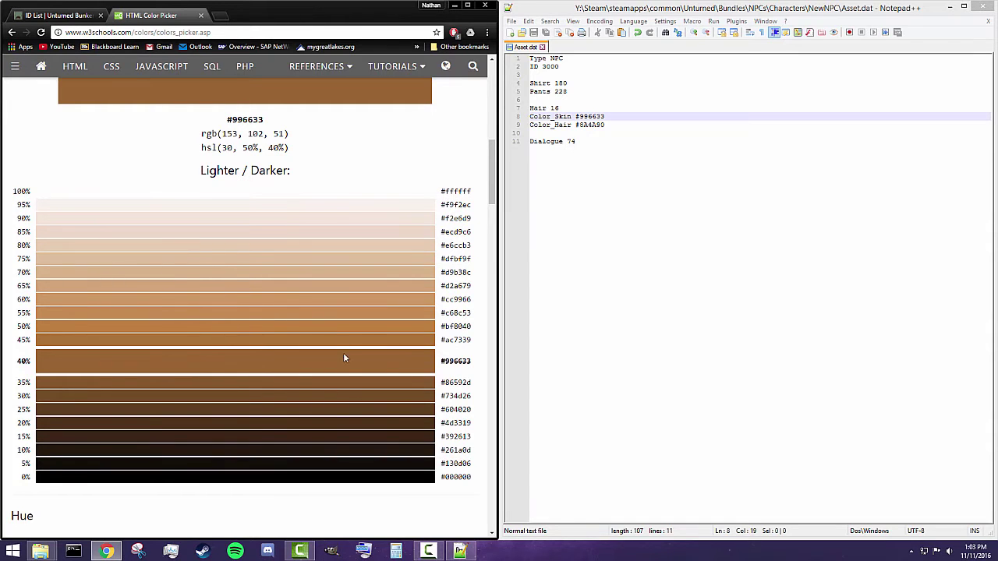
pyautogui.scroll(-3, 356, 418)
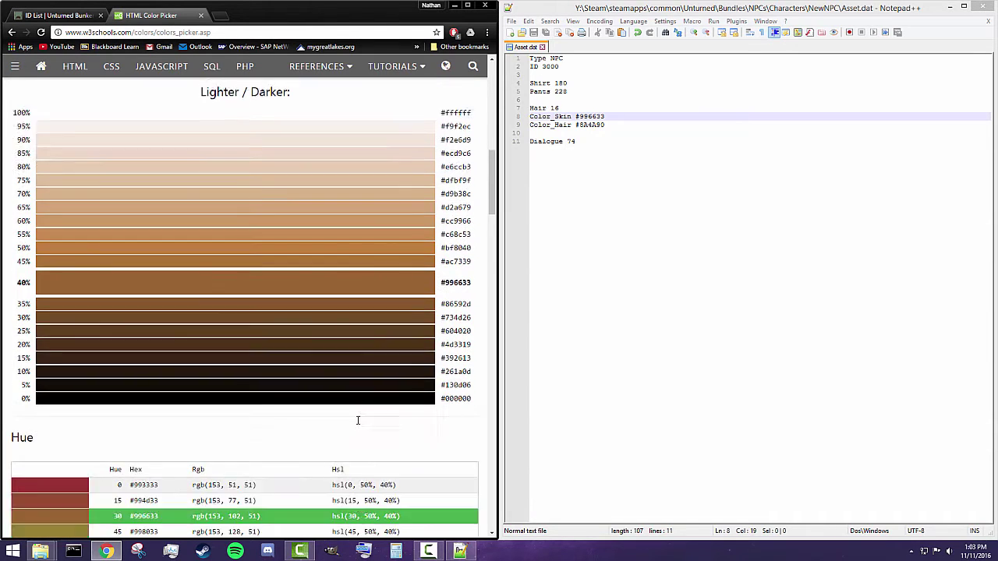
pyautogui.scroll(7, 352, 325)
pyautogui.scroll(4, 351, 335)
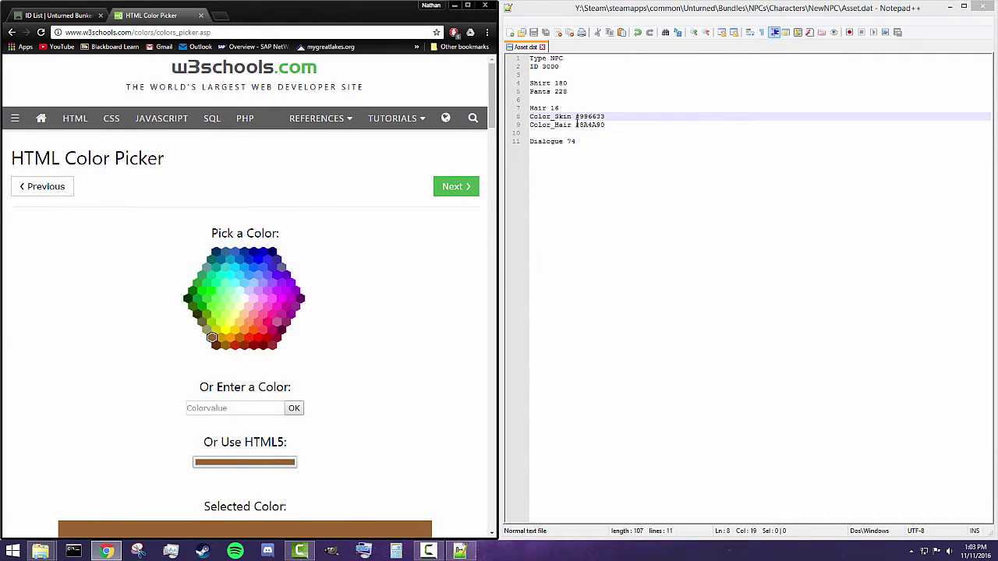
pyautogui.moveTo(577, 125); pyautogui.dragTo(607, 125)
pyautogui.click(231, 322)
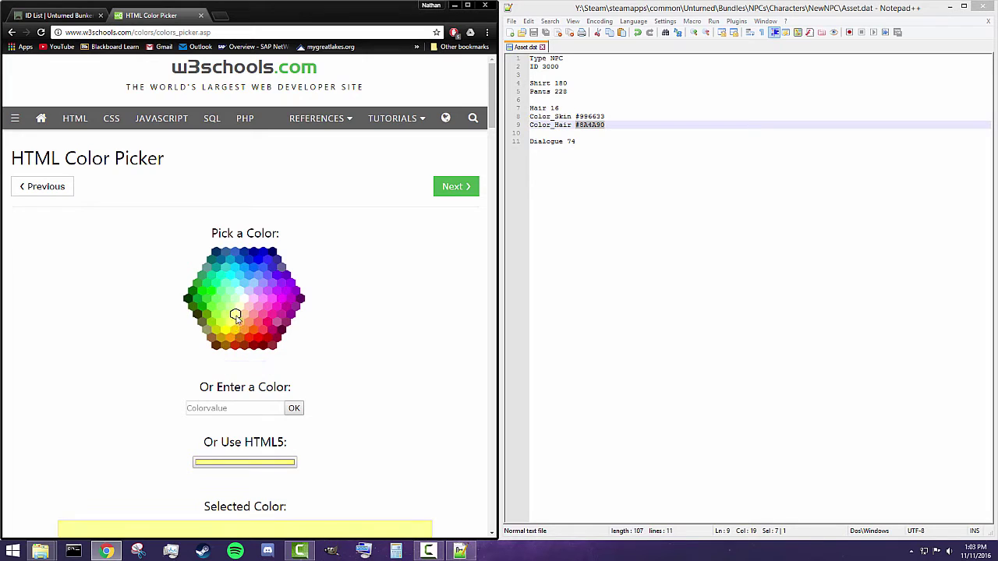
pyautogui.scroll(-2, 389, 347)
pyautogui.scroll(-1, 389, 348)
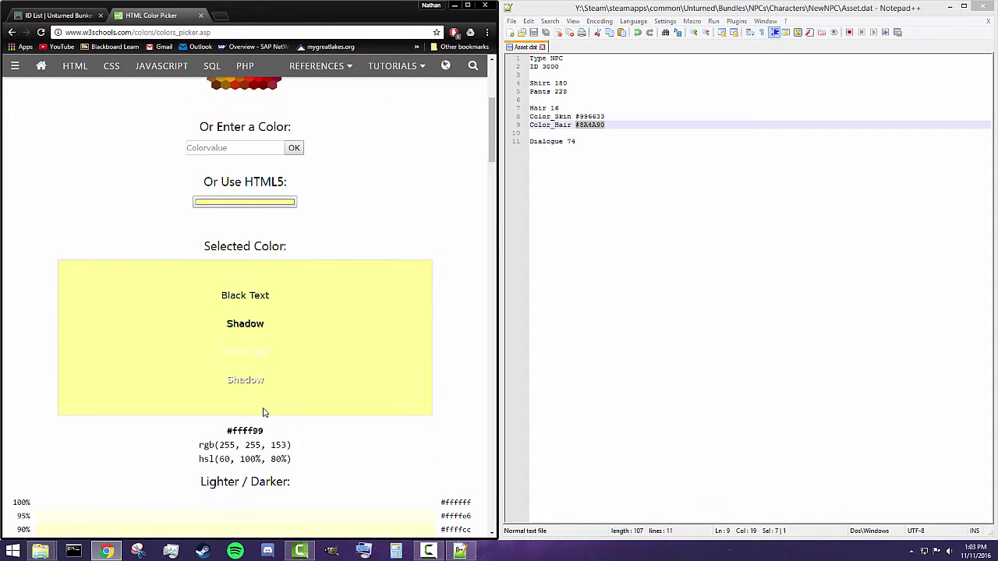
pyautogui.scroll(-2, 263, 410)
pyautogui.moveTo(264, 274); pyautogui.dragTo(222, 275)
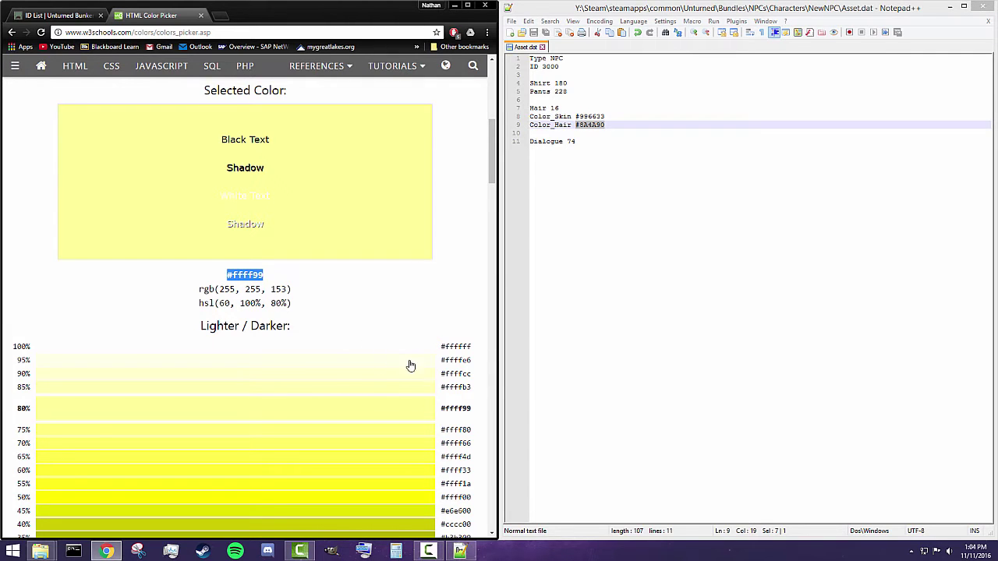
pyautogui.moveTo(442, 361); pyautogui.dragTo(472, 360)
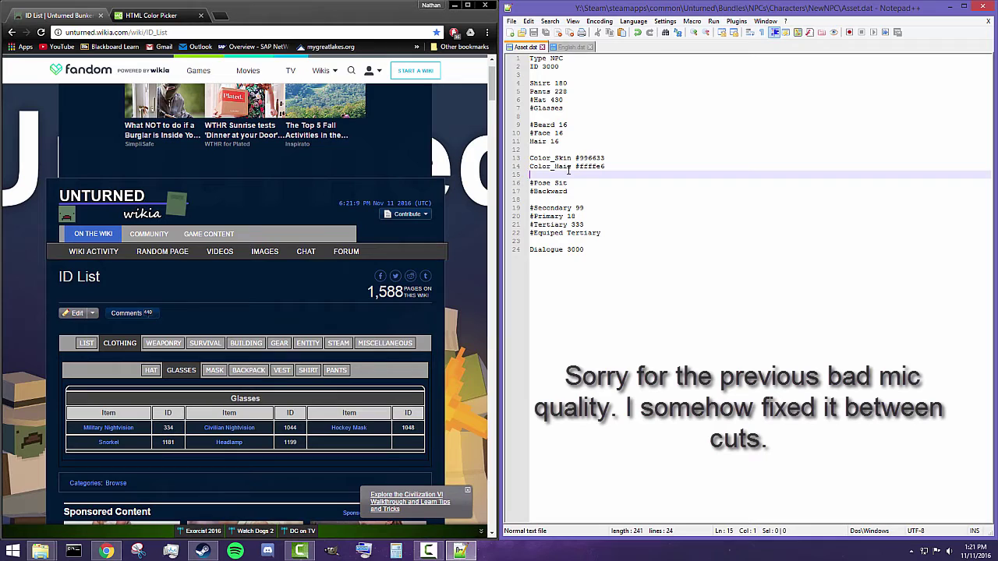
# Replace the leading # with // on the hat, glasses, beard, face, pose and weapon lines, then save.
pyautogui.click(537, 100)
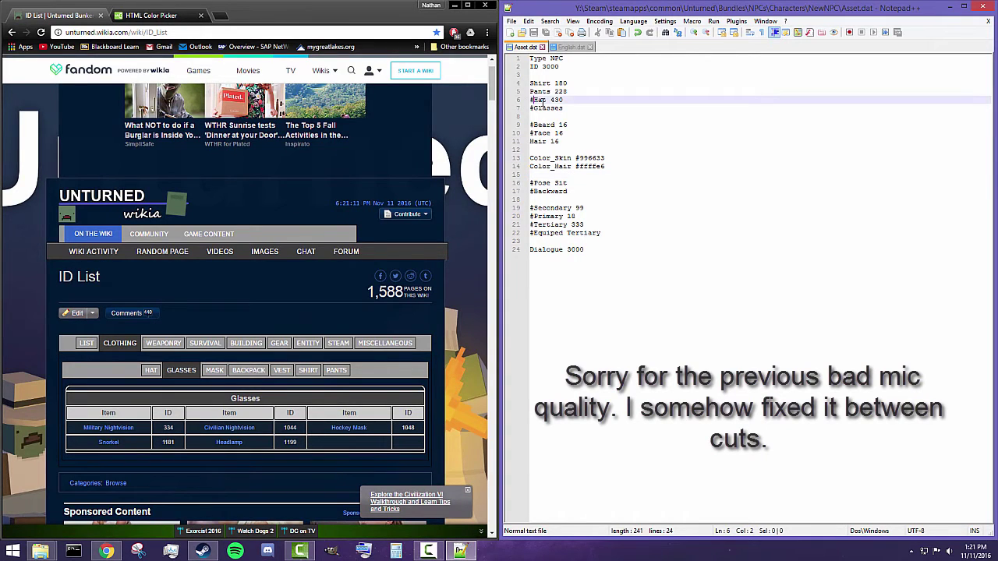
pyautogui.write('//')
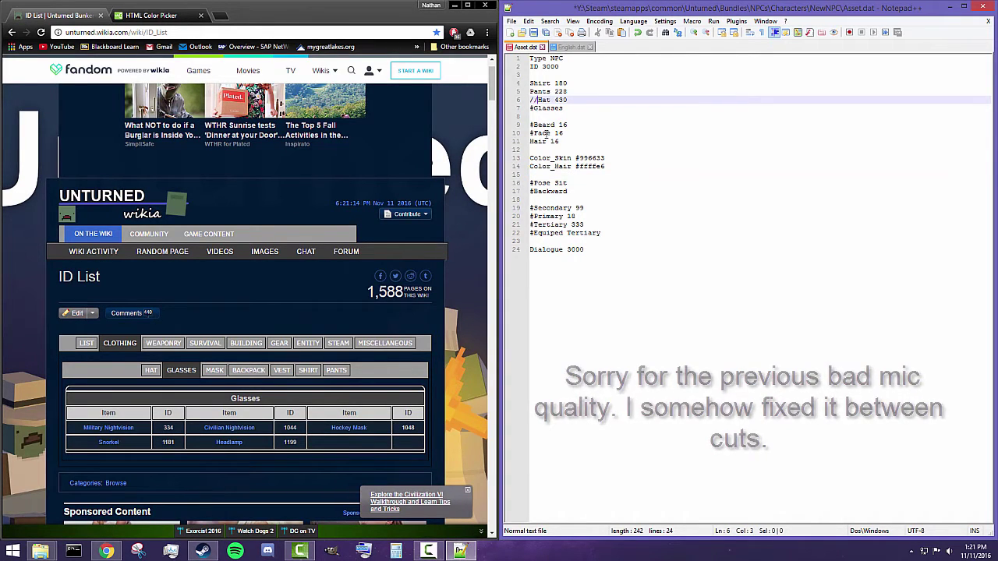
pyautogui.moveTo(535, 108); pyautogui.dragTo(530, 134)
pyautogui.write('//////')
pyautogui.moveTo(534, 182); pyautogui.dragTo(530, 232)
pyautogui.write('////////////')
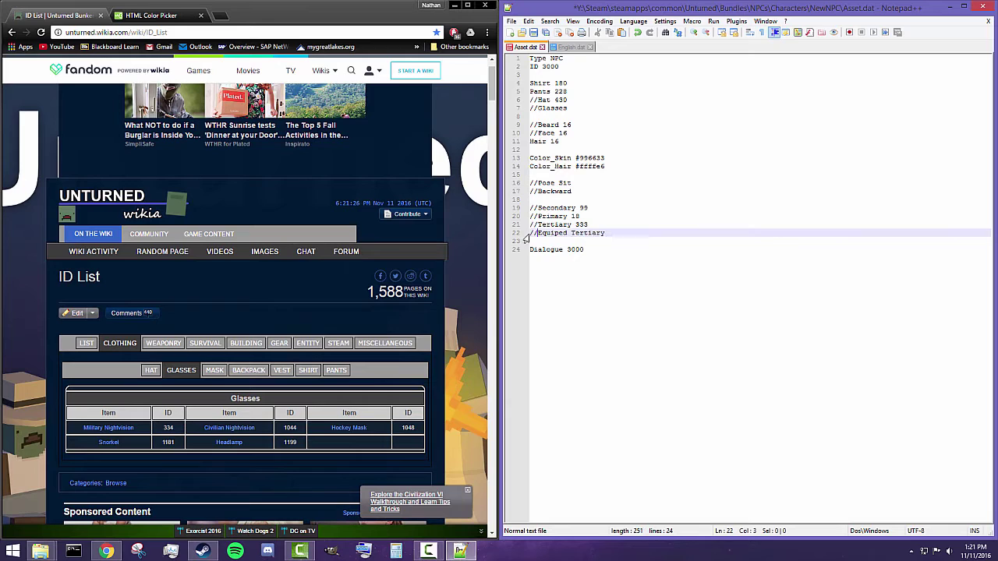
pyautogui.hotkey('ctrl', 's')
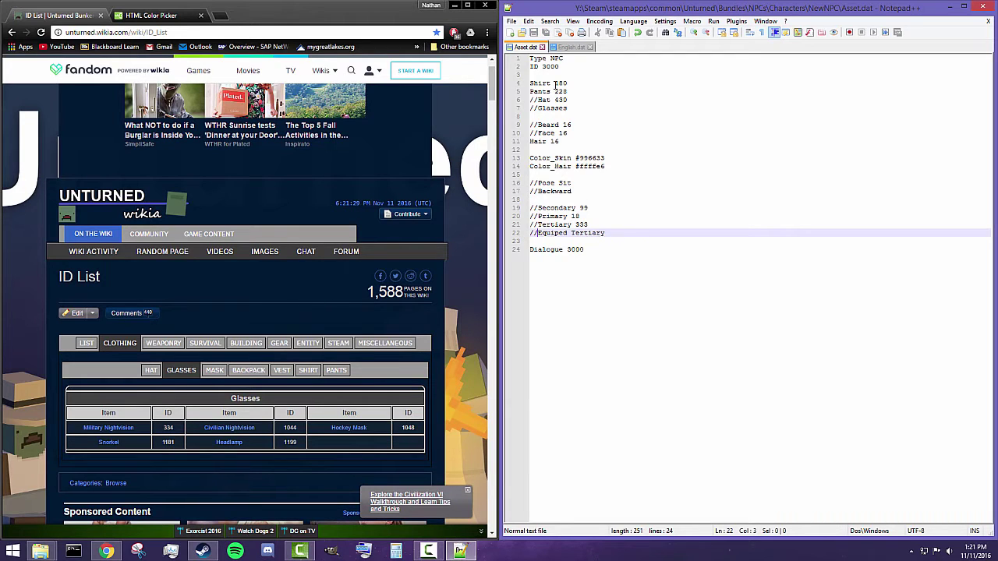
# Set the glasses line to the Headlamp ID 1199 and save Asset.dat.
pyautogui.click(594, 108)
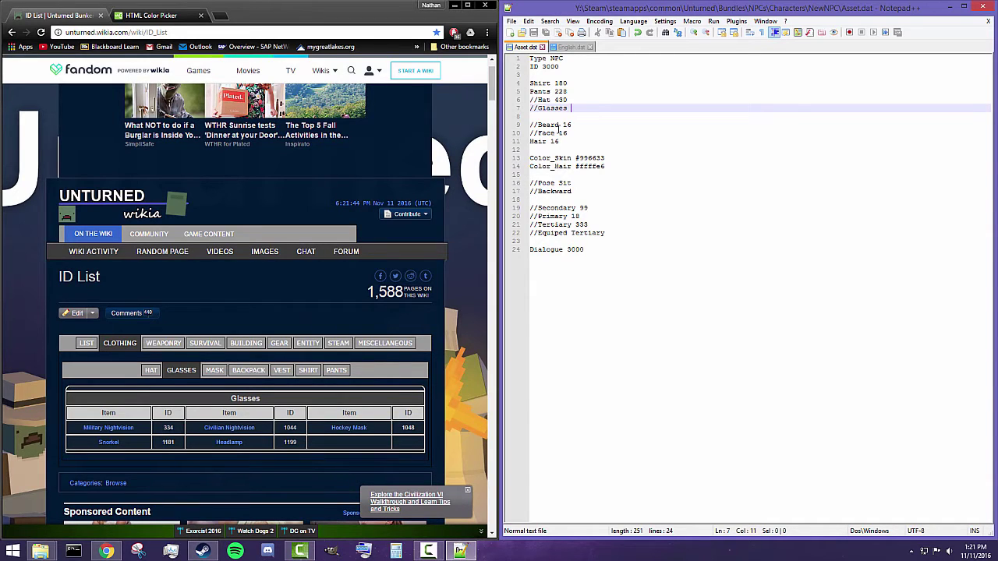
pyautogui.write('119')
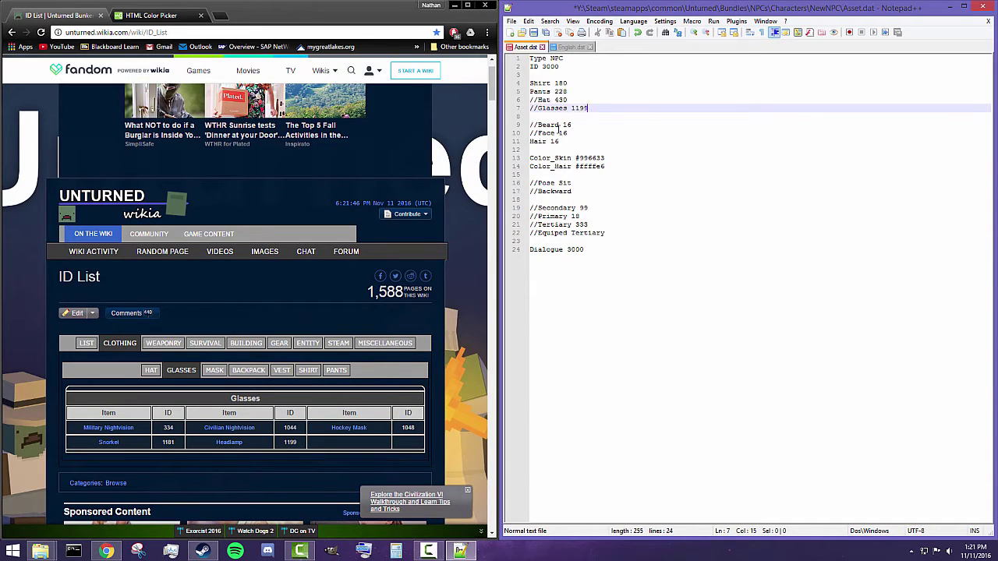
pyautogui.write('9')
pyautogui.hotkey('ctrl', 's')
# Remove the comment marks from the Hat 430 line.
pyautogui.click(578, 116)
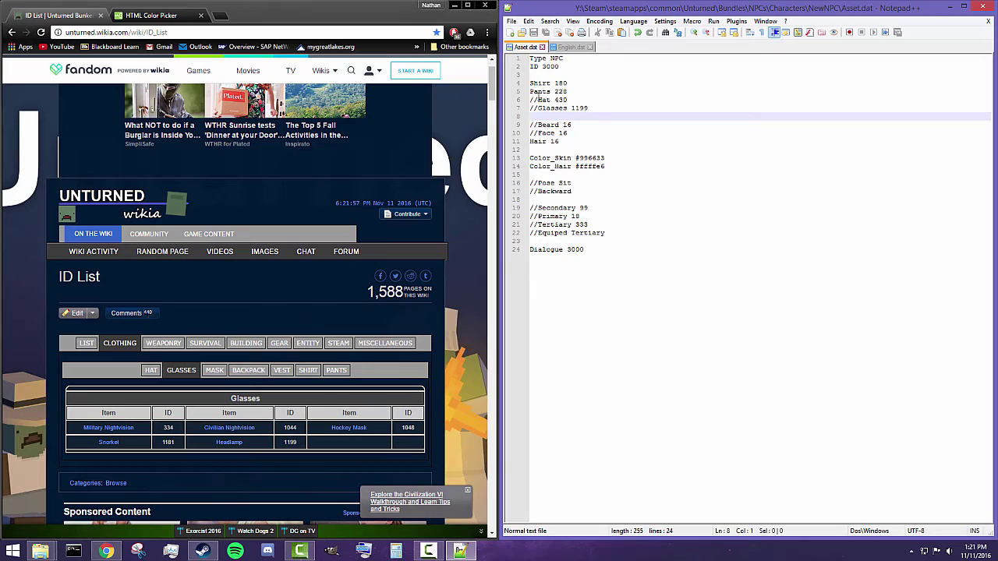
pyautogui.click(538, 99)
pyautogui.press('BackSpace')
pyautogui.press('BackSpace')
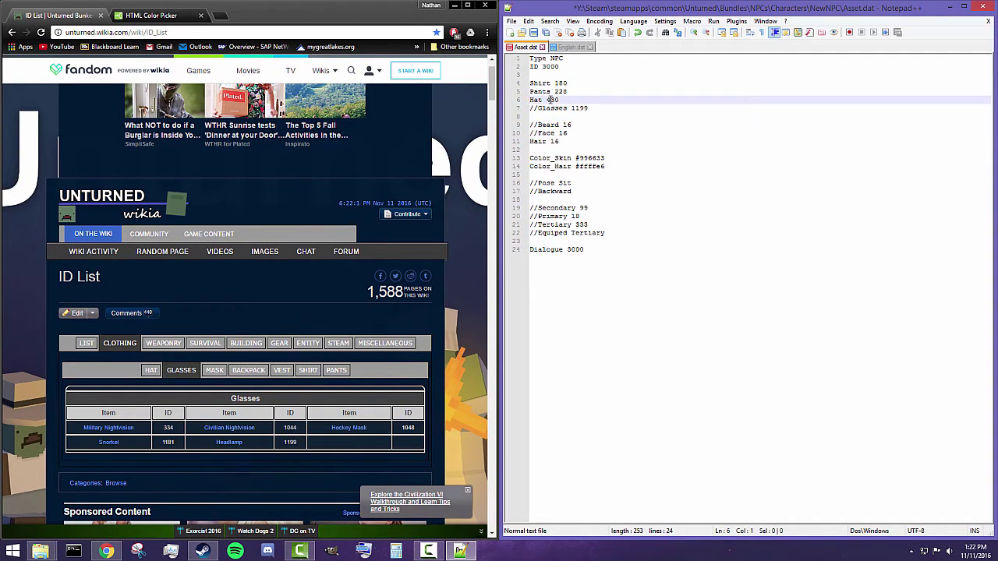
# Uncomment the Glasses 1199 line while consulting the wiki's Hat ID table.
pyautogui.click(152, 373)
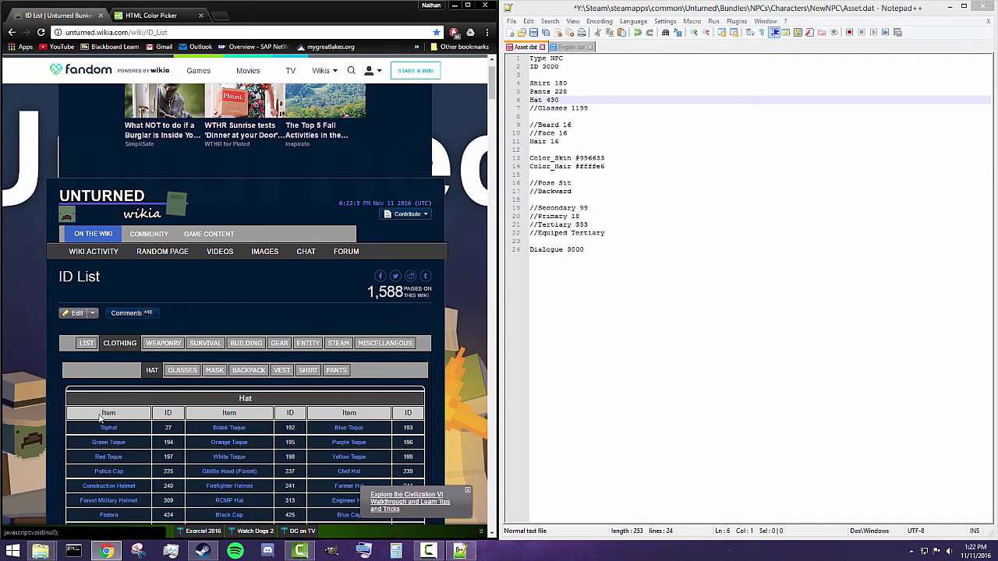
pyautogui.scroll(-1, 283, 401)
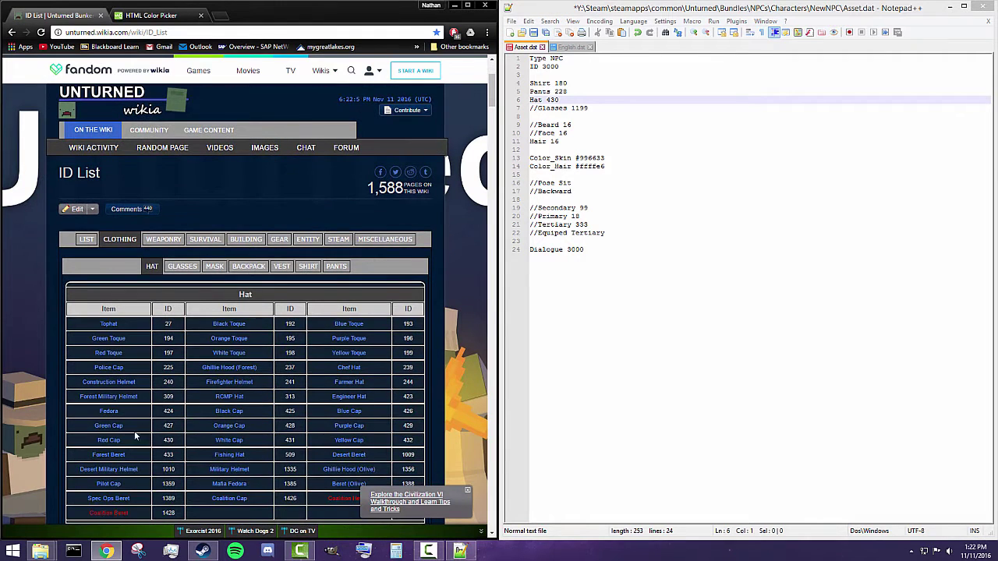
pyautogui.press('Down')
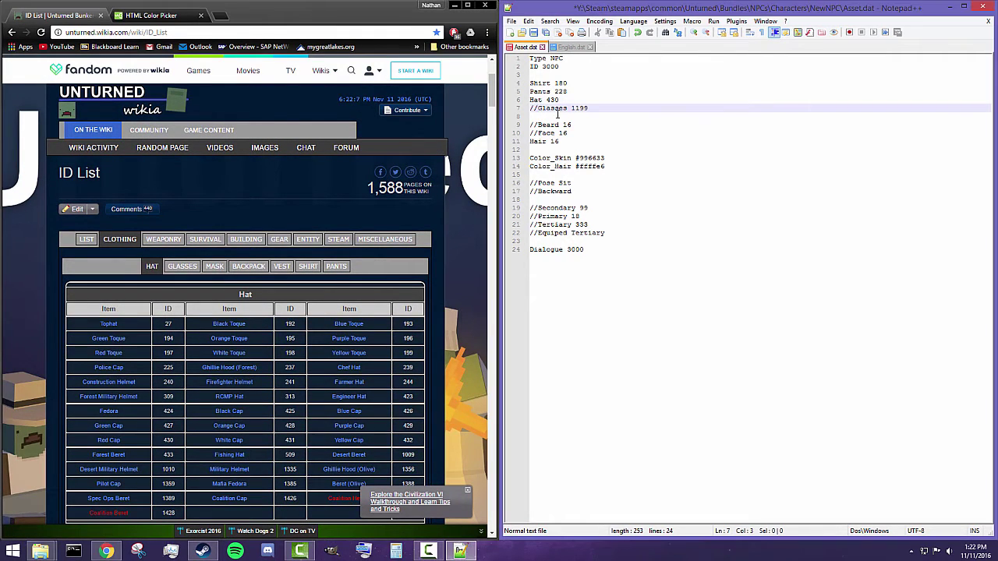
pyautogui.press('Delete')
pyautogui.press('Delete')
# Add a new line below Glasses and try a Vest entry against the wiki's vest IDs, then erase it.
pyautogui.click(186, 267)
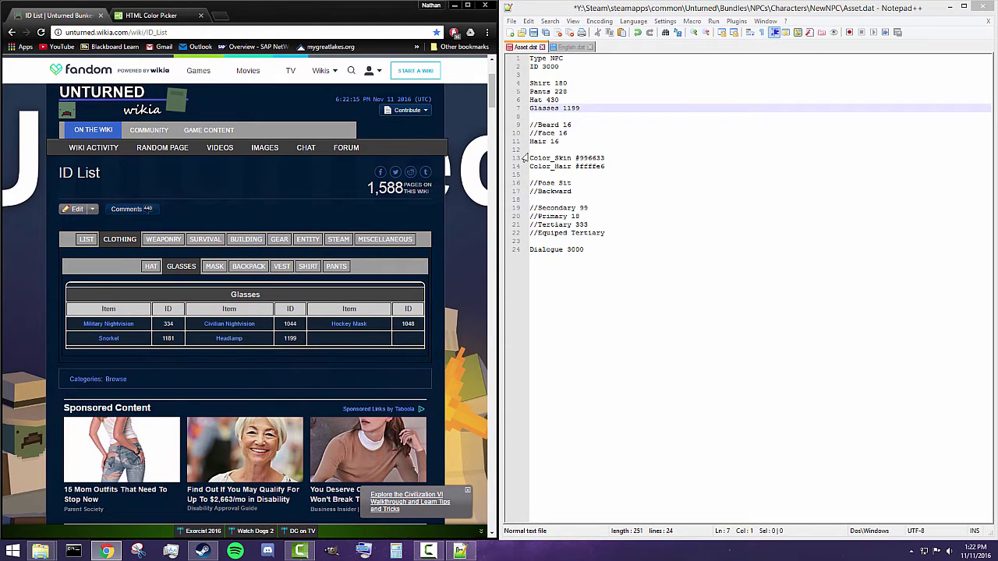
pyautogui.click(604, 114)
pyautogui.press('Return')
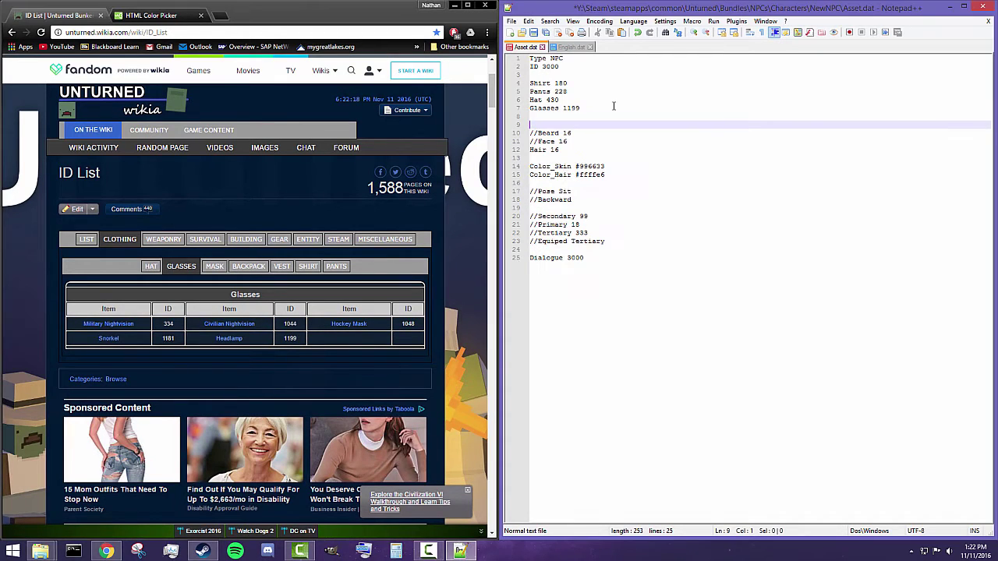
pyautogui.press('Up')
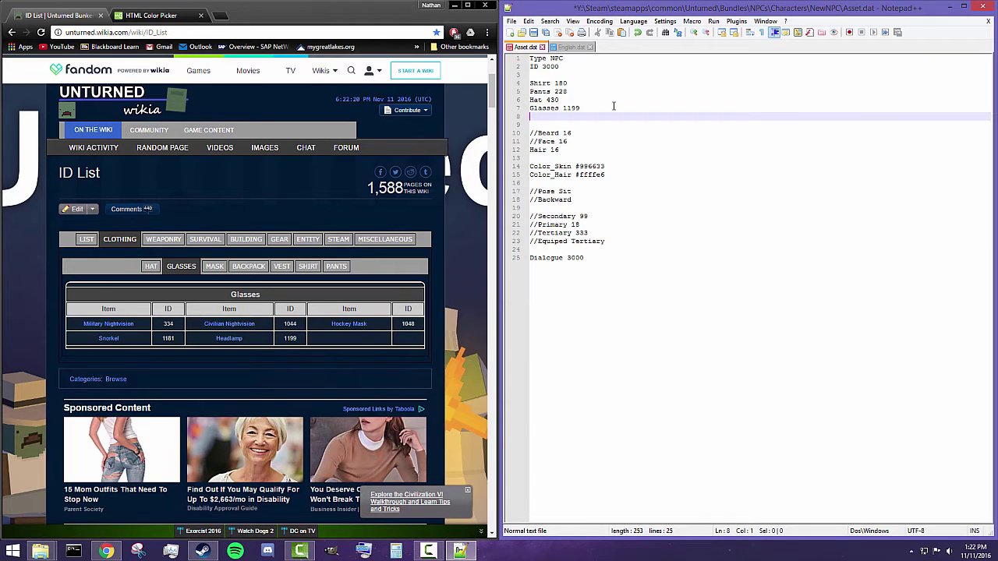
pyautogui.write('Vest')
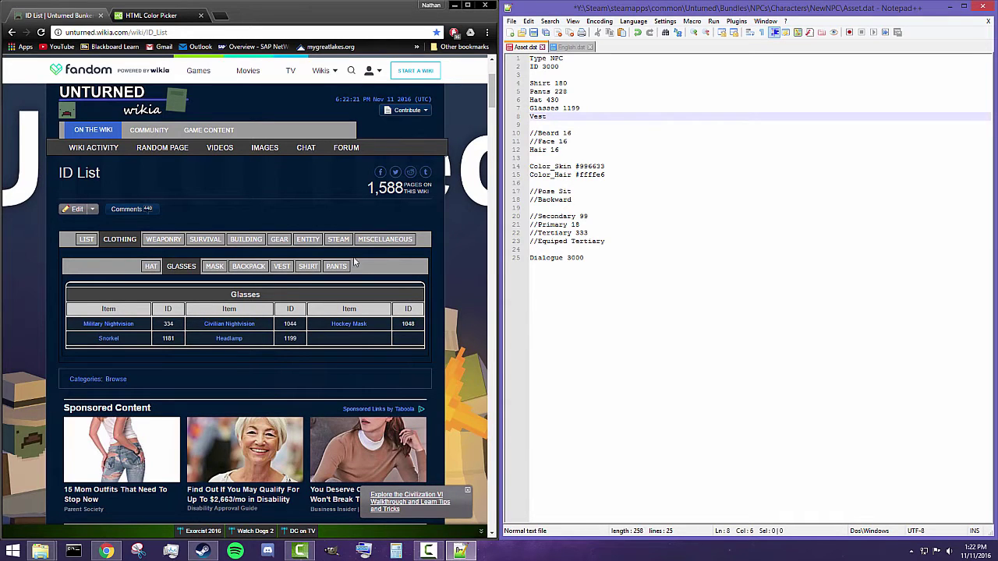
pyautogui.click(282, 266)
pyautogui.scroll(-1, 113, 390)
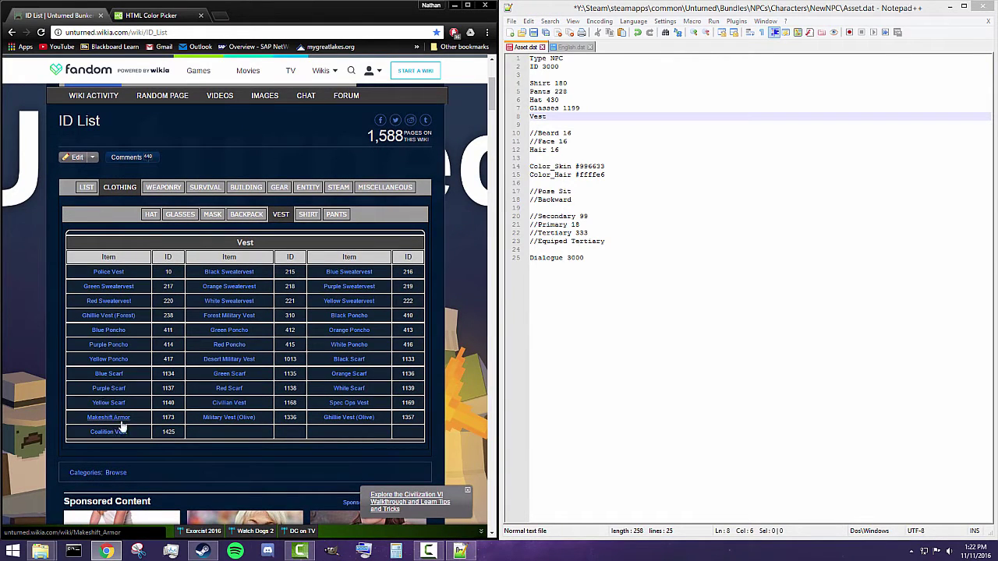
pyautogui.click(561, 115)
pyautogui.press('BackSpace')
pyautogui.press('BackSpace')
pyautogui.press('BackSpace')
pyautogui.press('BackSpace')
pyautogui.press('BackSpace')
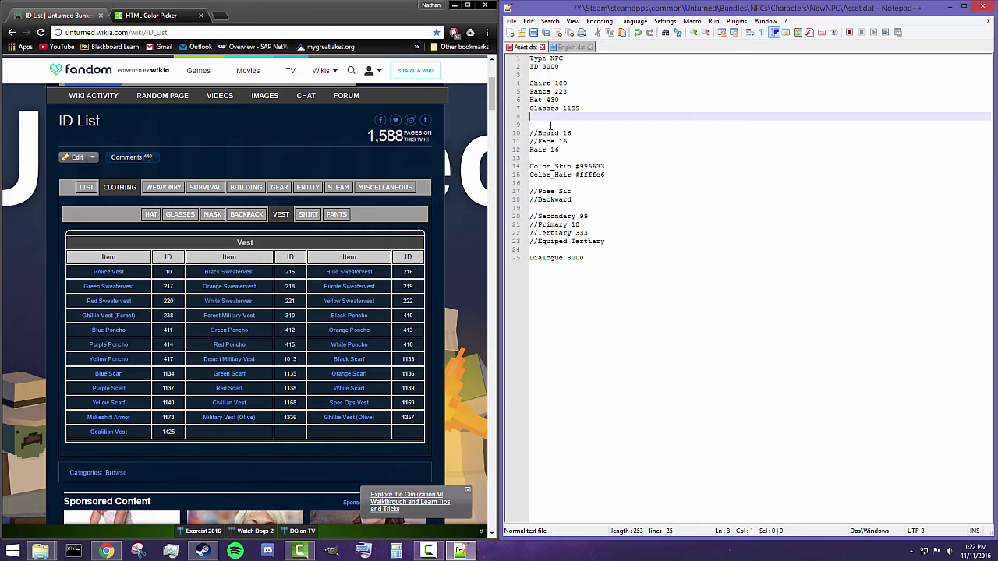
# Enter 'Backpack 200' from the wiki's backpack table and save Asset.dat.
pyautogui.write('Backpack')
pyautogui.click(237, 217)
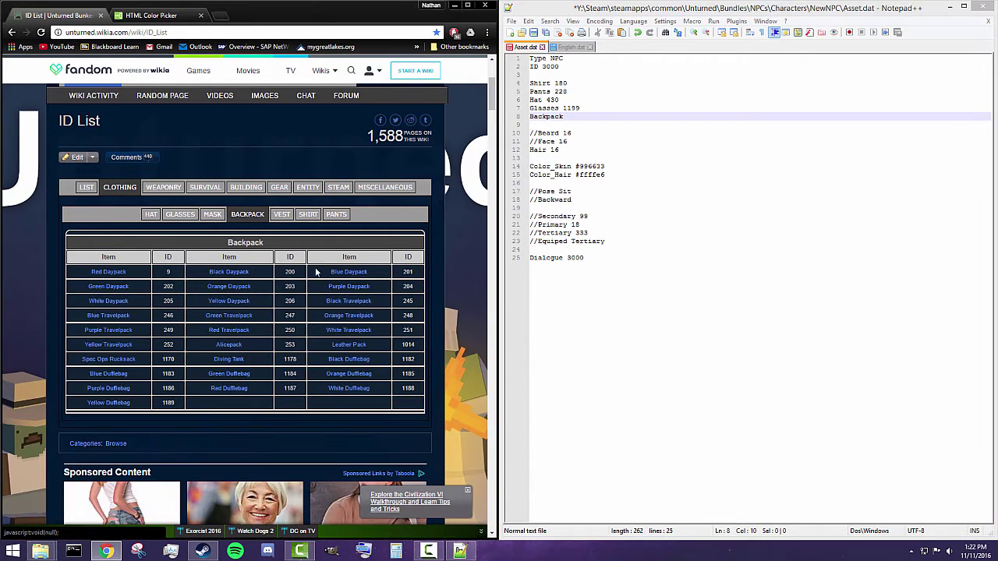
pyautogui.click(613, 116)
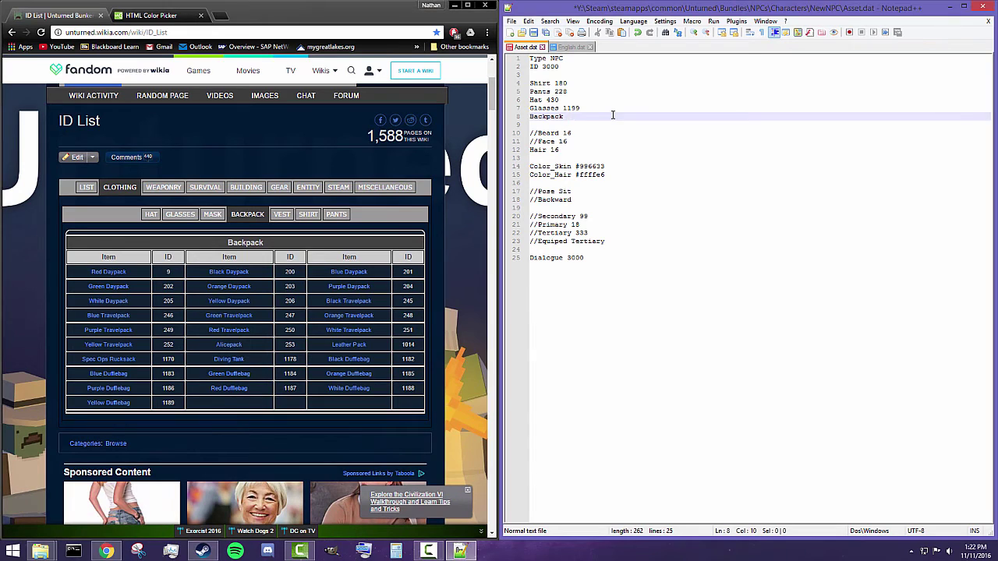
pyautogui.write('200')
pyautogui.hotkey('ctrl', 's')
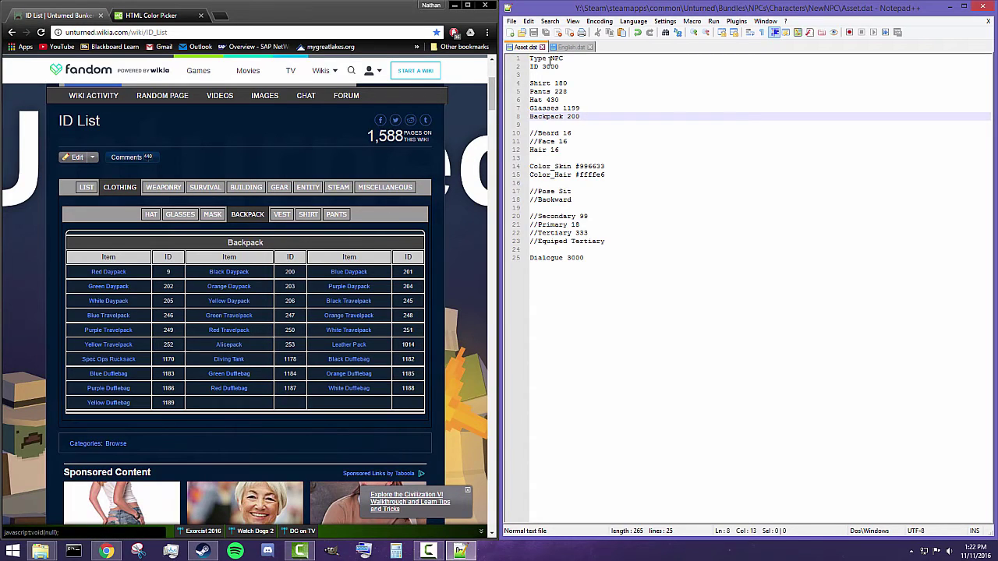
pyautogui.click(538, 133)
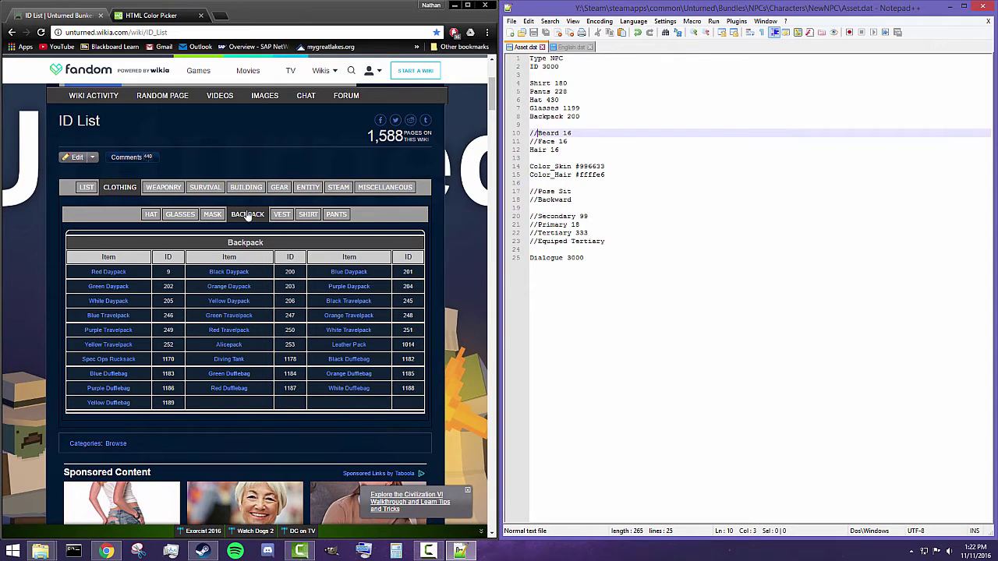
# Uncomment Beard 16 and Face 16, checking the wiki's NPC face and beard IDs, then save.
pyautogui.click(374, 190)
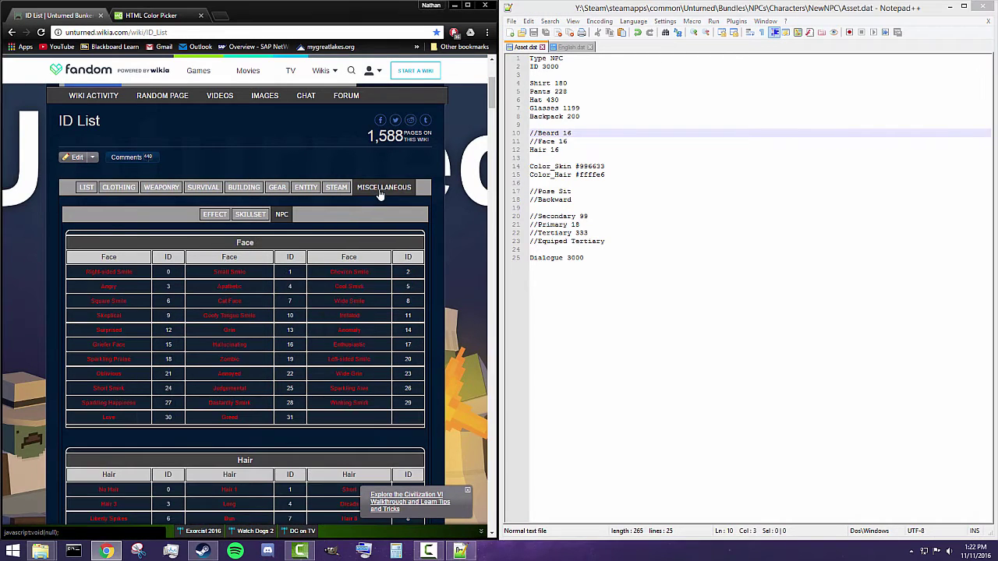
pyautogui.scroll(-2, 279, 222)
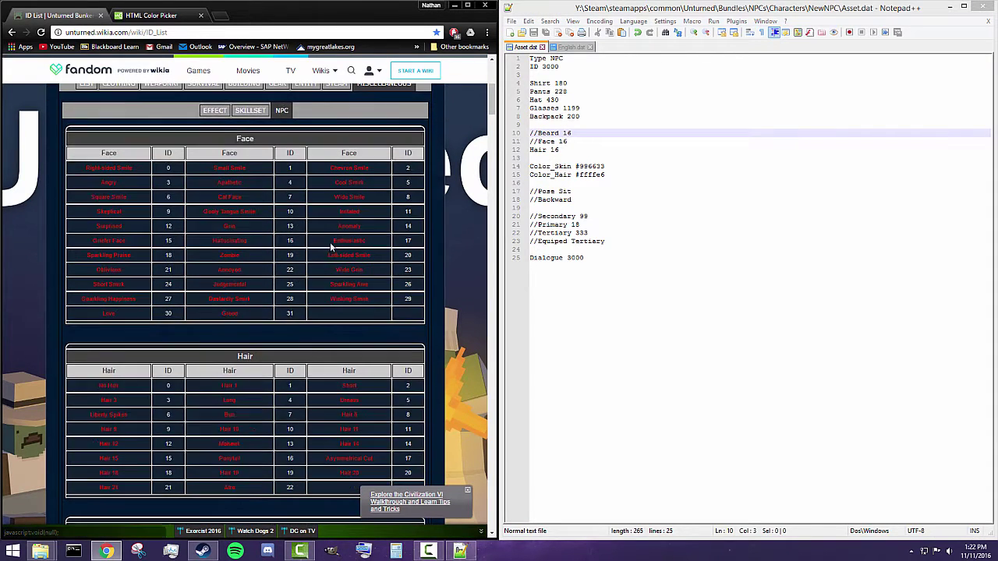
pyautogui.scroll(-4, 274, 195)
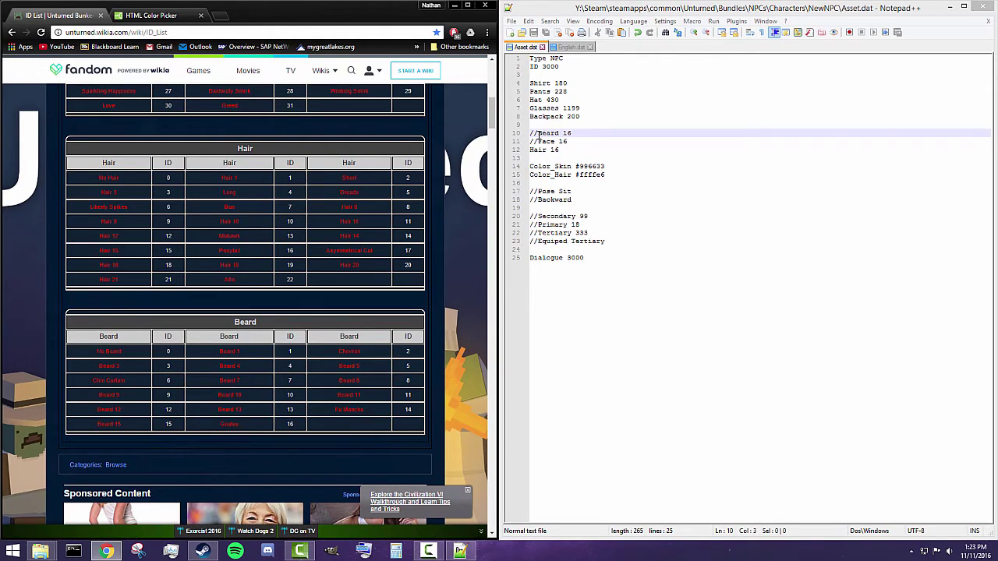
pyautogui.press('BackSpace')
pyautogui.press('BackSpace')
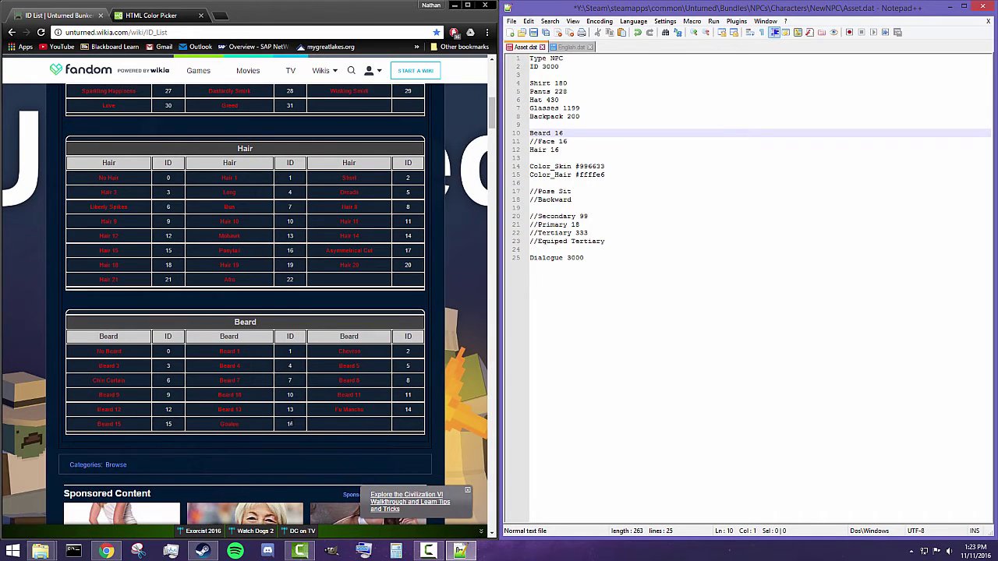
pyautogui.click(536, 142)
pyautogui.press('BackSpace')
pyautogui.press('BackSpace')
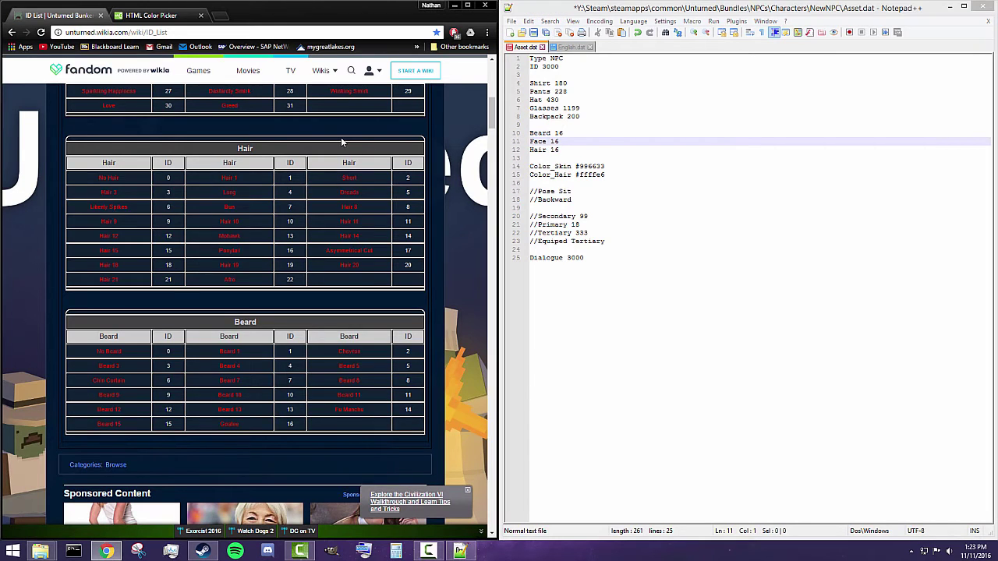
pyautogui.scroll(3, 341, 137)
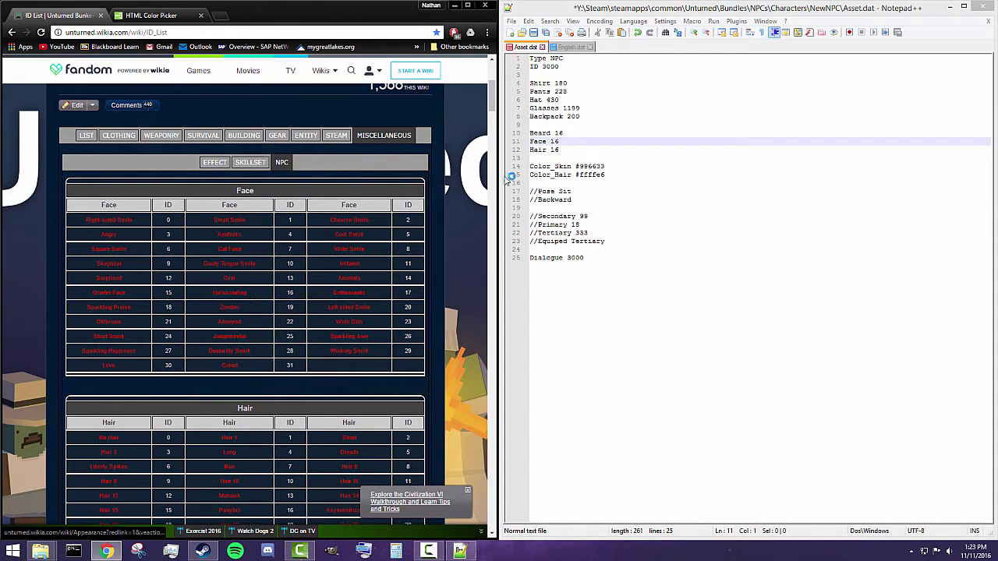
pyautogui.click(561, 141)
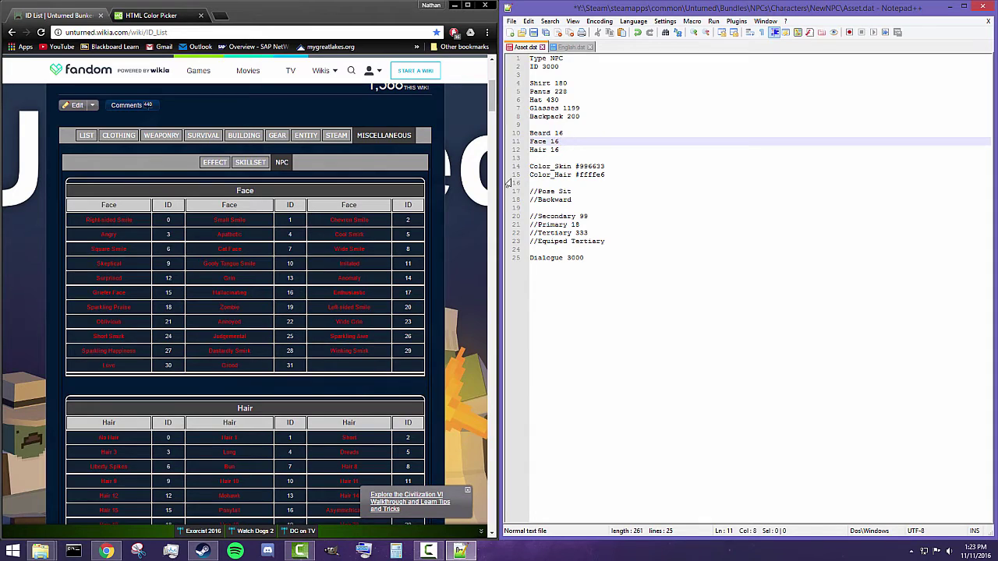
pyautogui.hotkey('ctrl', 's')
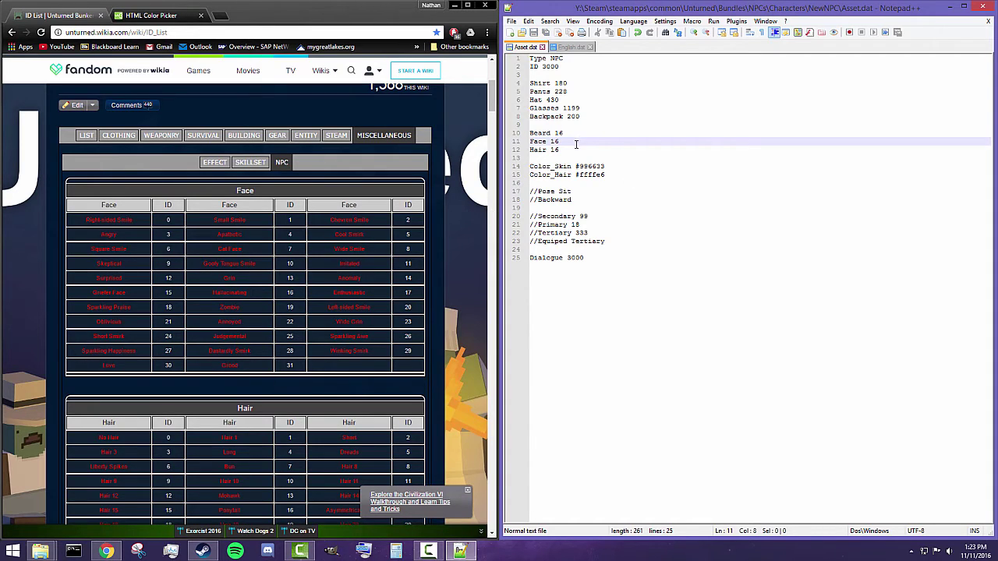
pyautogui.click(596, 198)
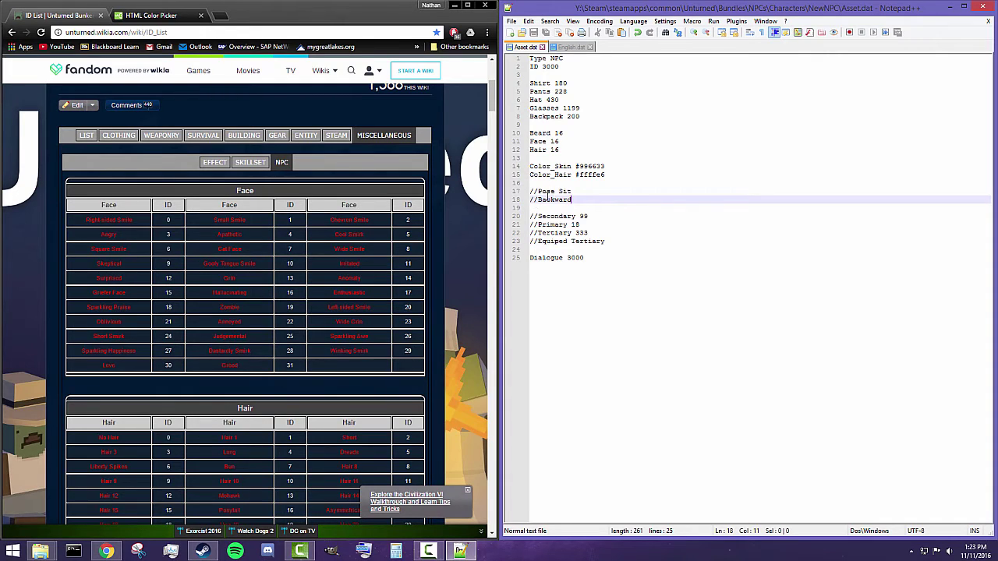
# Uncomment the Pose Sit line and save Asset.dat.
pyautogui.click(538, 191)
pyautogui.press('BackSpace')
pyautogui.press('BackSpace')
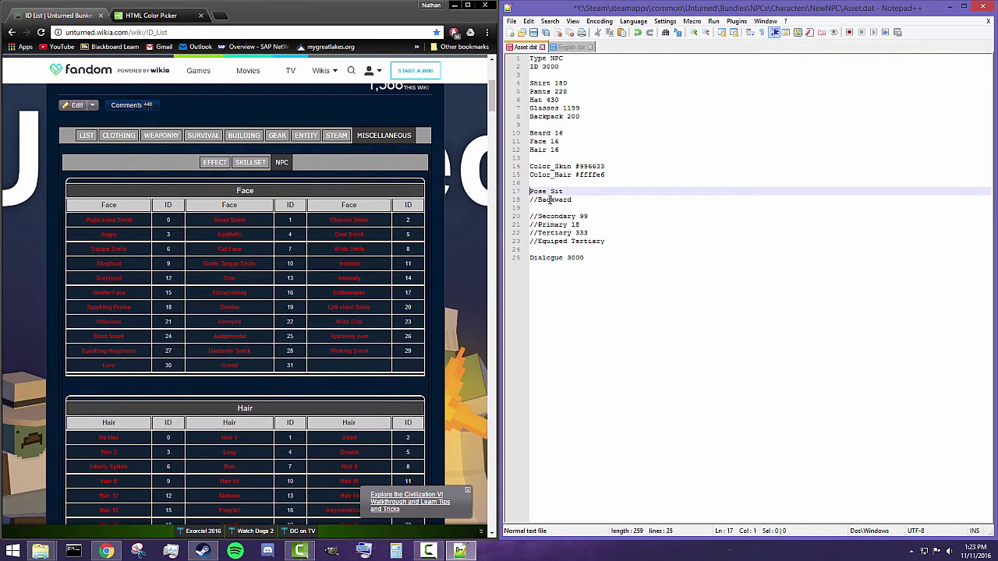
pyautogui.hotkey('ctrl', 's')
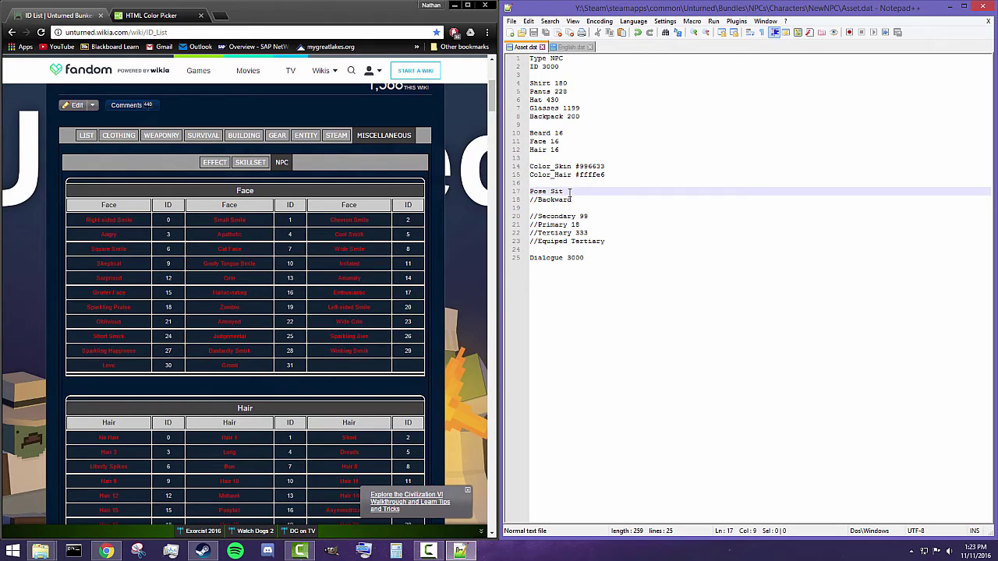
pyautogui.moveTo(563, 191); pyautogui.dragTo(553, 193)
# Uncomment the Backward line and save the file.
pyautogui.click(539, 200)
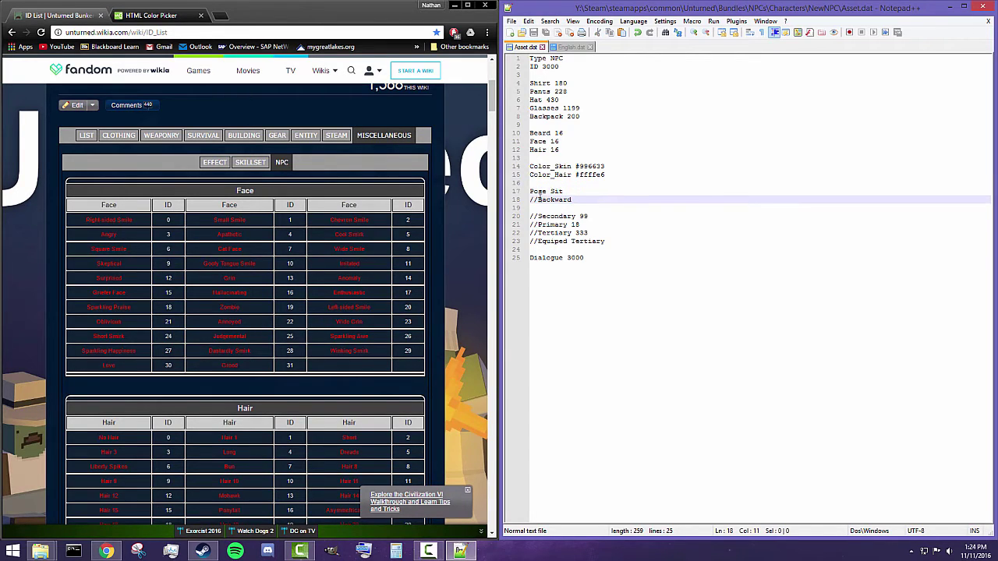
pyautogui.press('BackSpace')
pyautogui.press('BackSpace')
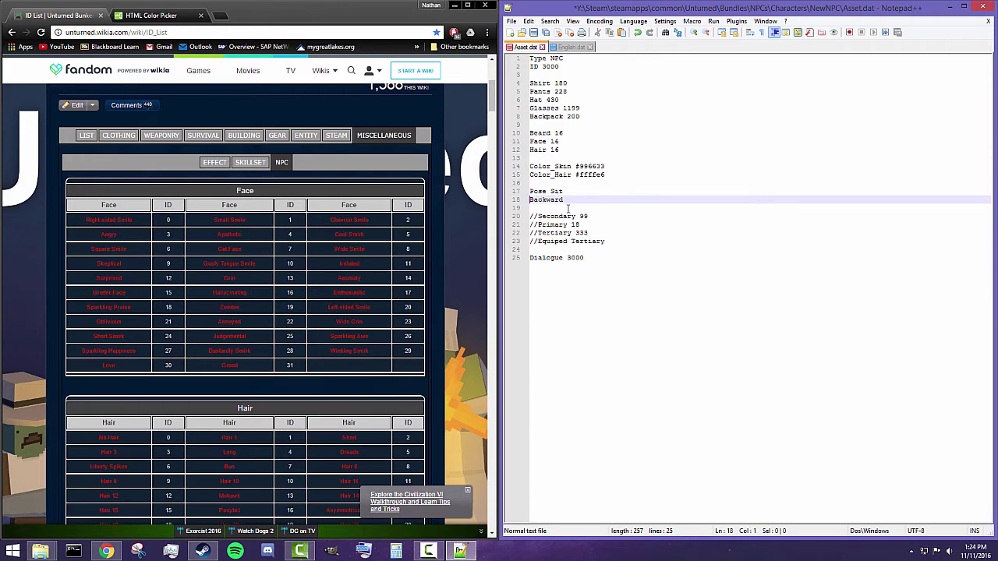
pyautogui.hotkey('ctrl', 's')
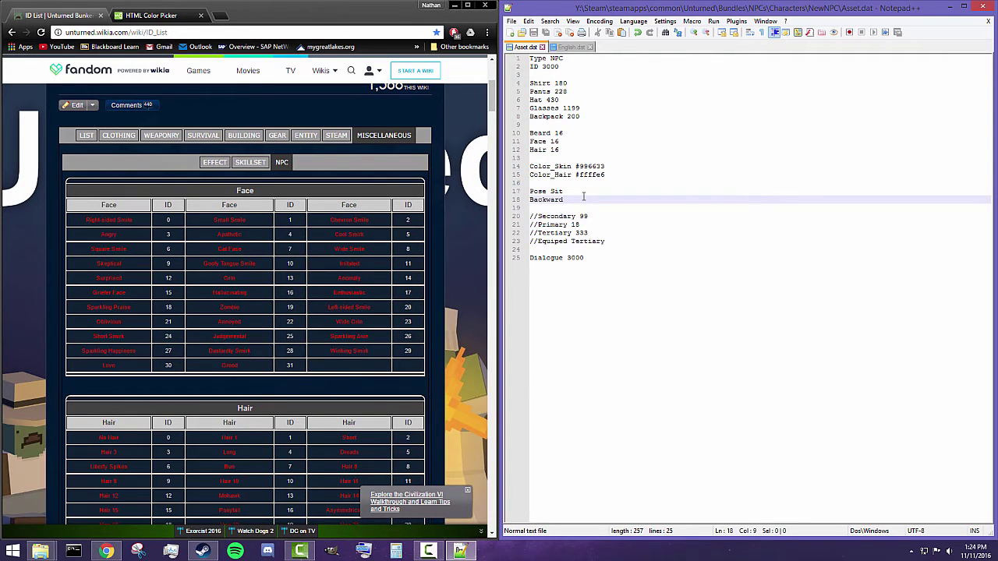
pyautogui.rightClick(538, 213)
pyautogui.click(530, 250)
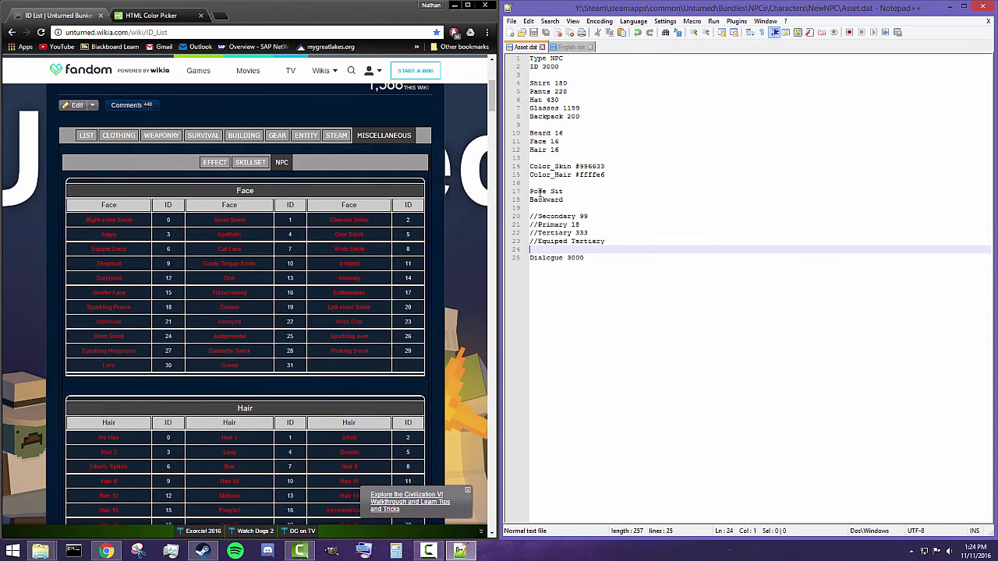